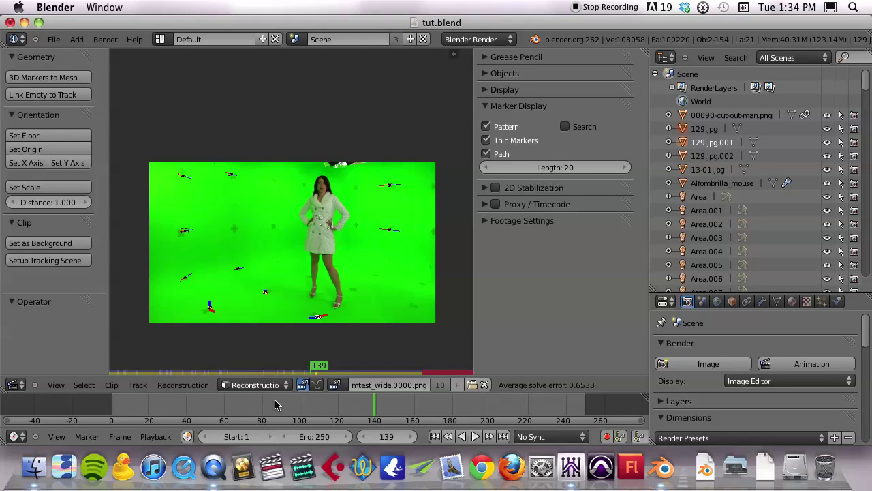
- Go to frame 44 in the timeline and switch the clip editor from reconstruction to Tracking mode
click(150, 407)
drag(110, 402, 193, 402)
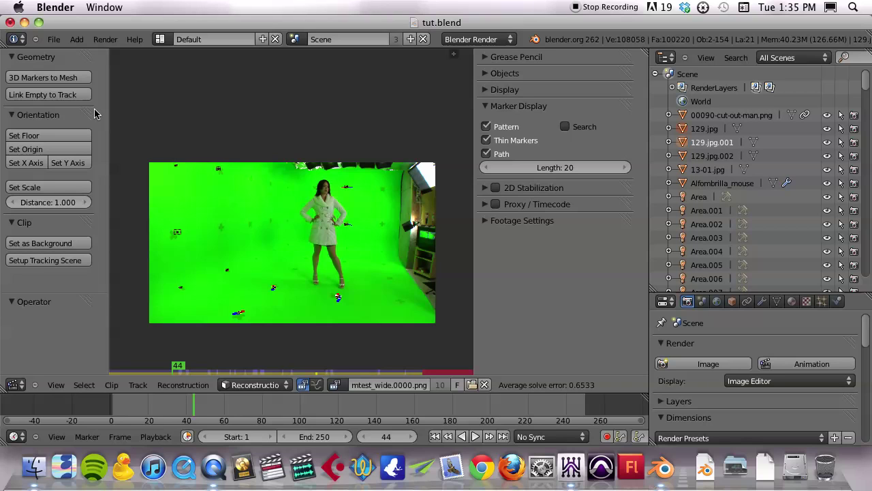
key(t)
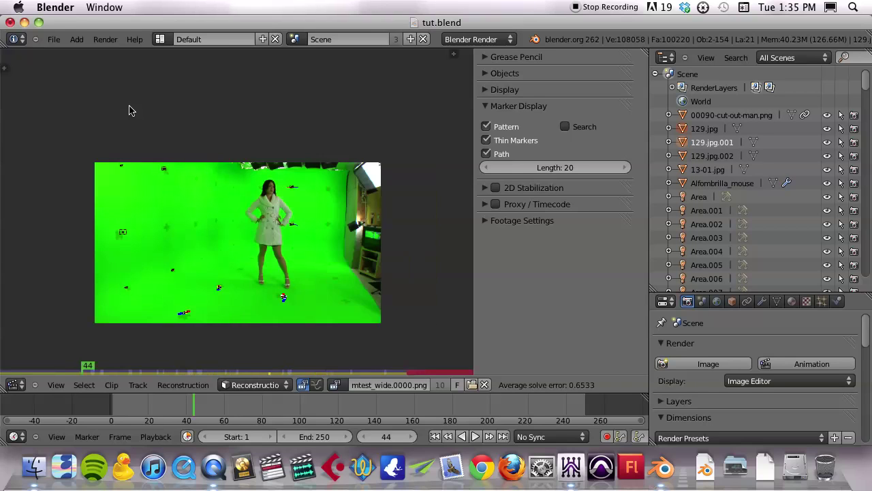
key(t)
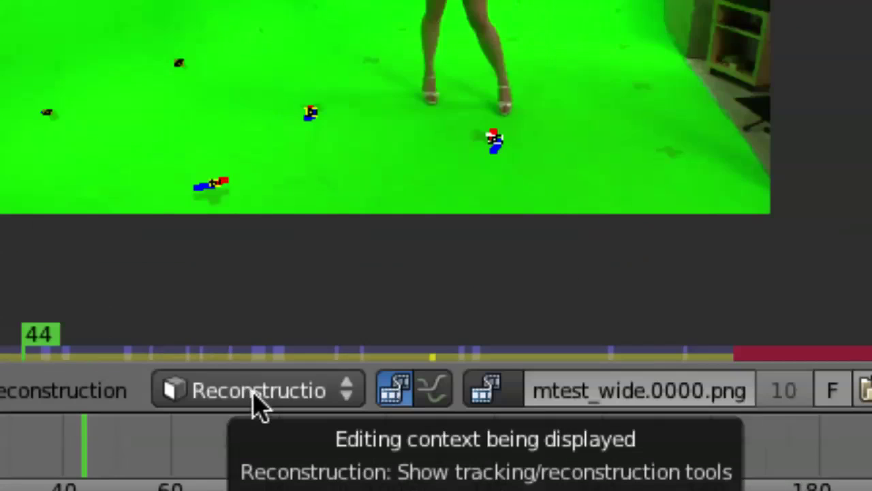
click(254, 385)
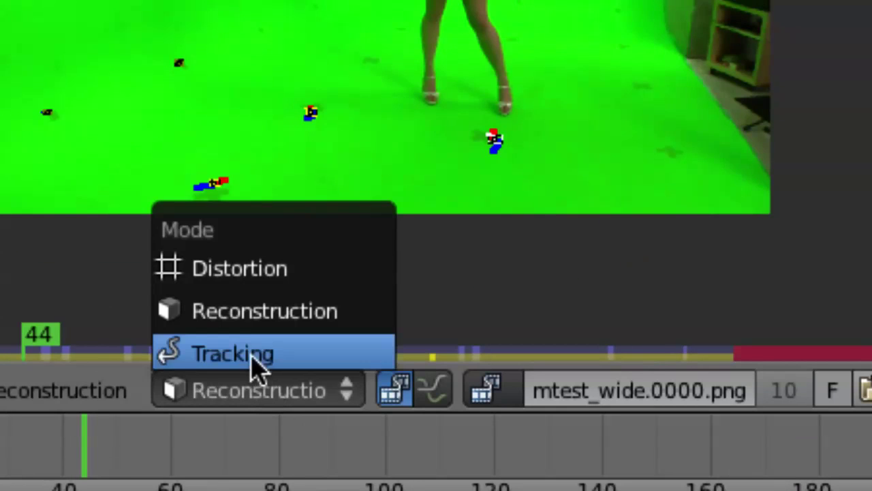
click(252, 354)
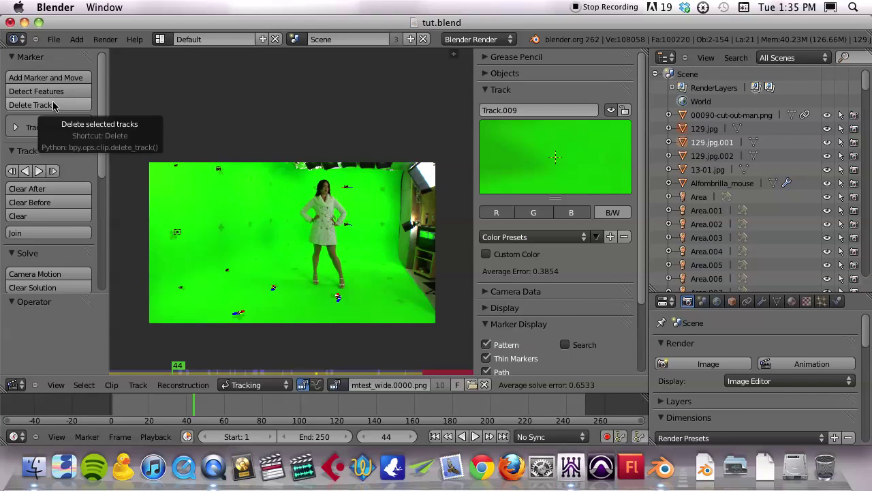
- Collapse the Marker and Track tool sections to bring the Solve and Clean up tools into reach
click(11, 152)
click(13, 59)
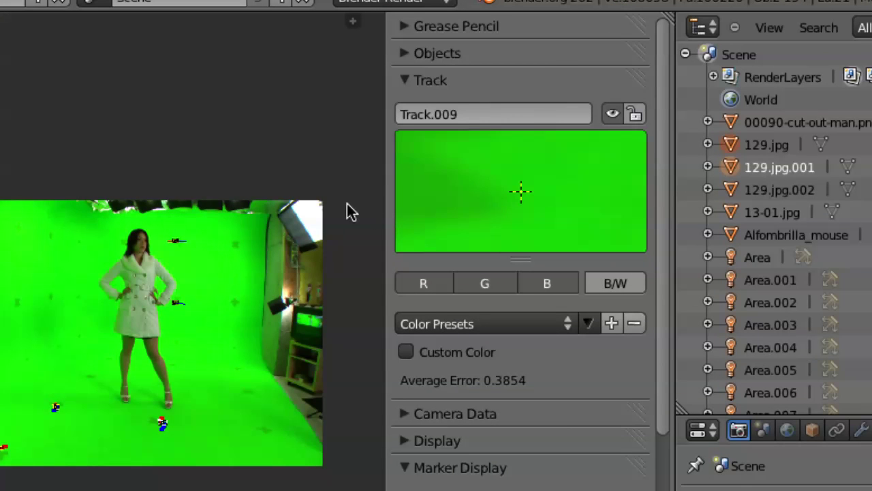
key(n)
key(n)
key(n)
key(n)
- Collapse the Track and Marker Display properties and expand the Camera Data settings
click(404, 81)
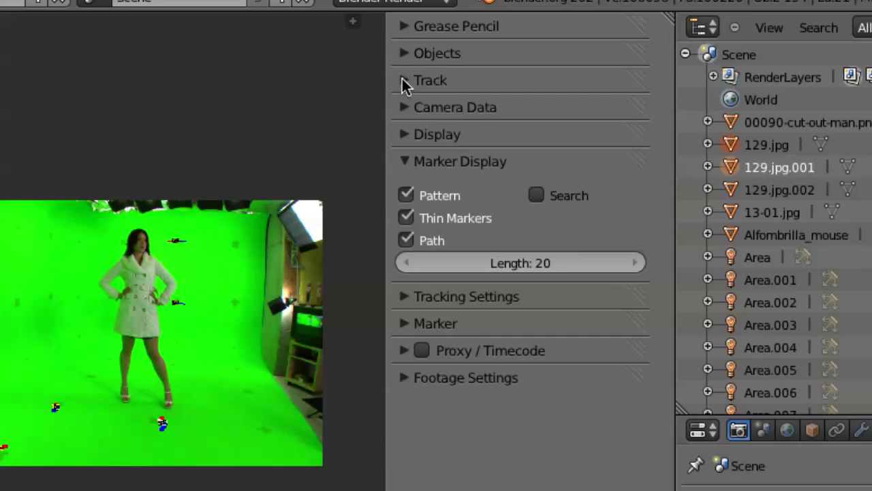
click(404, 163)
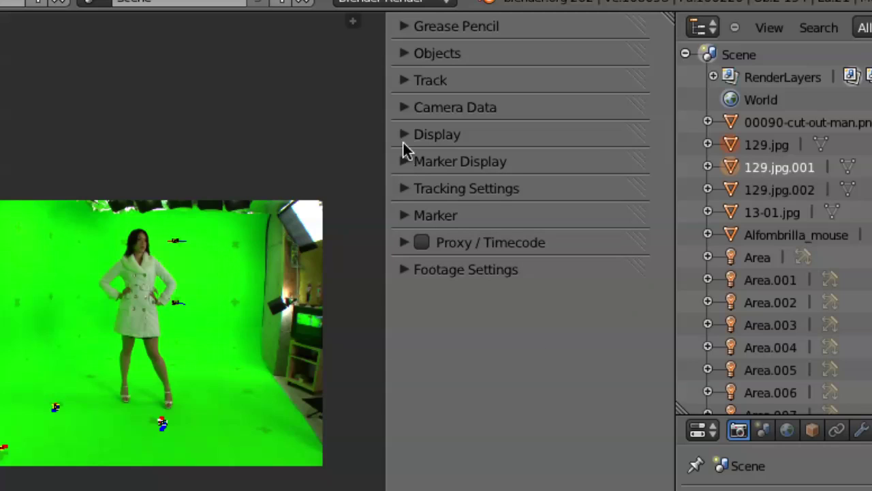
click(406, 109)
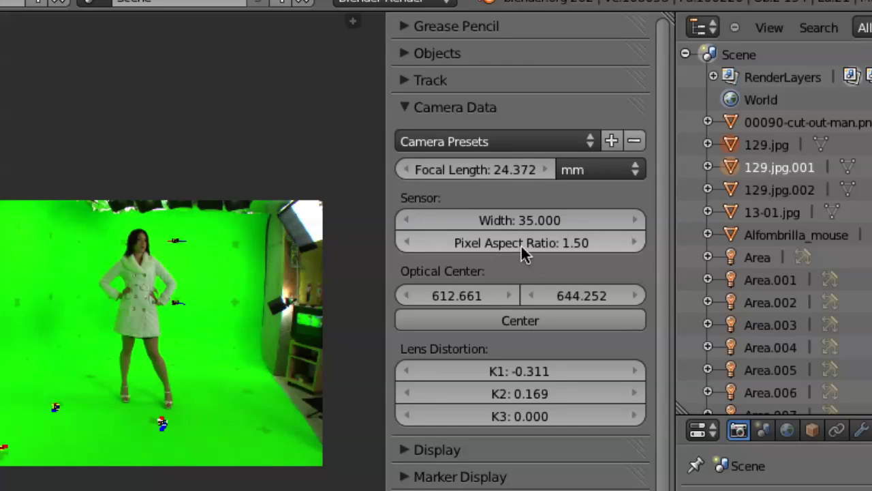
- Review the clip's lens distortion values and display options, then return to the camera data
scroll(488, 261, down, 2)
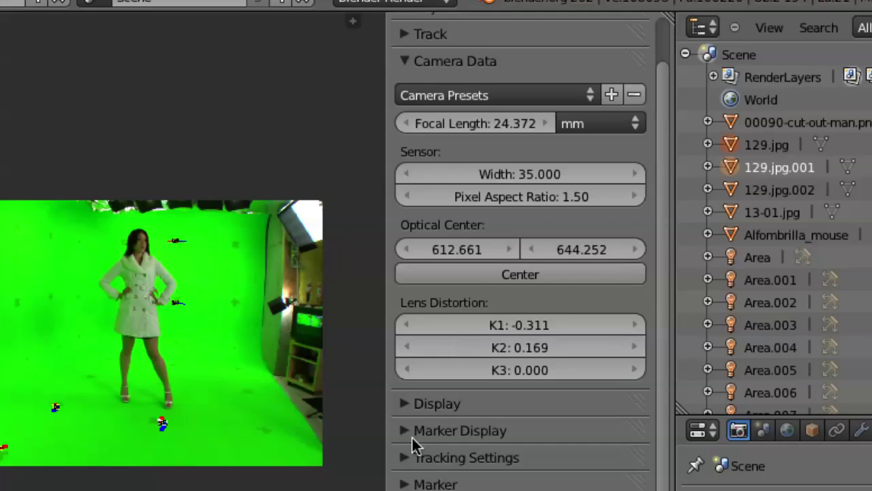
click(404, 405)
scroll(429, 399, down, 8)
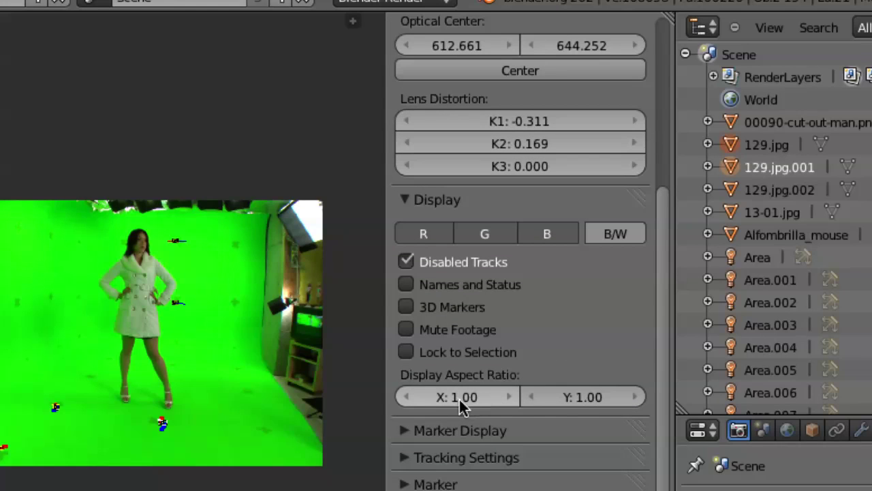
click(396, 200)
scroll(402, 205, up, 8)
scroll(402, 204, up, 1)
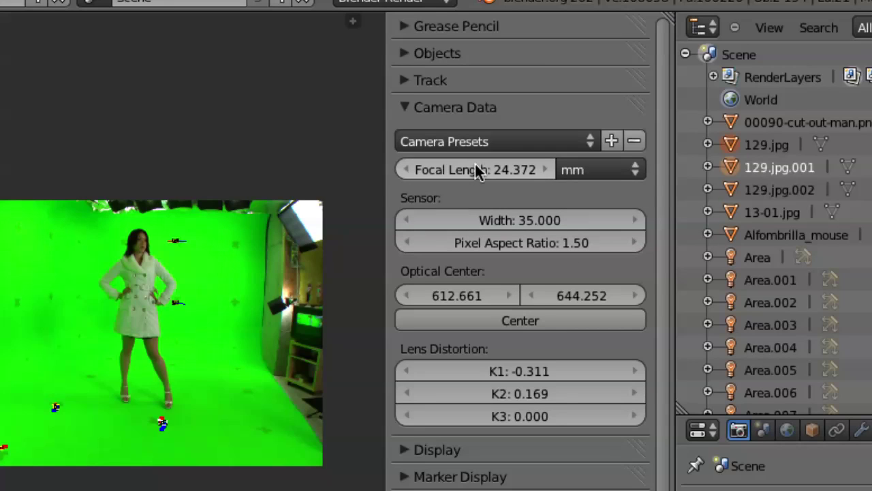
- Set the camera's focal length to 24.472 mm and solve the camera motion from the tracks
drag(499, 168, 509, 165)
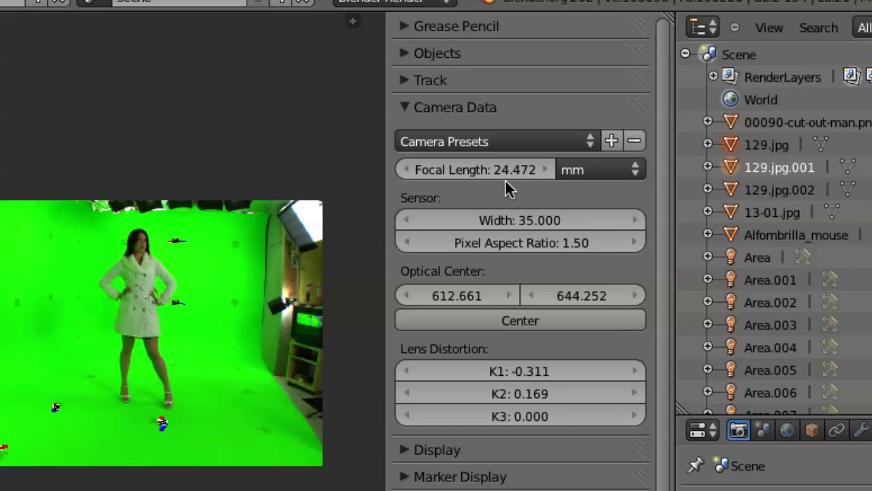
click(502, 142)
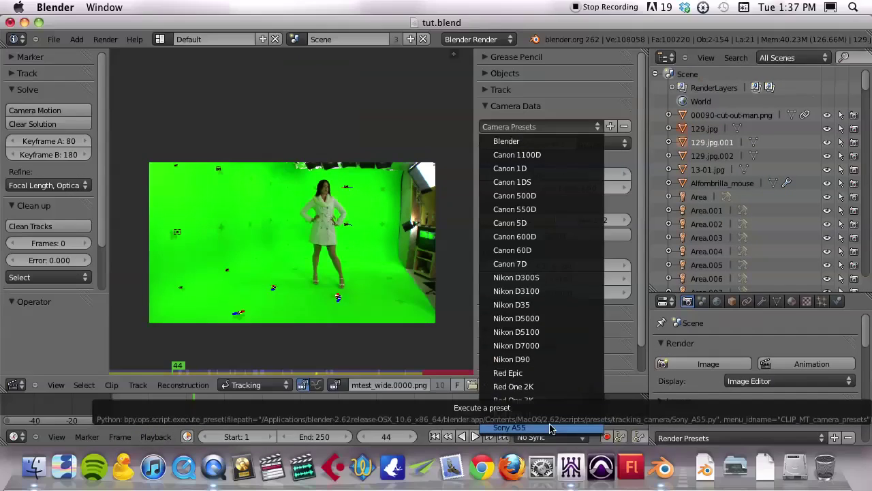
click(514, 442)
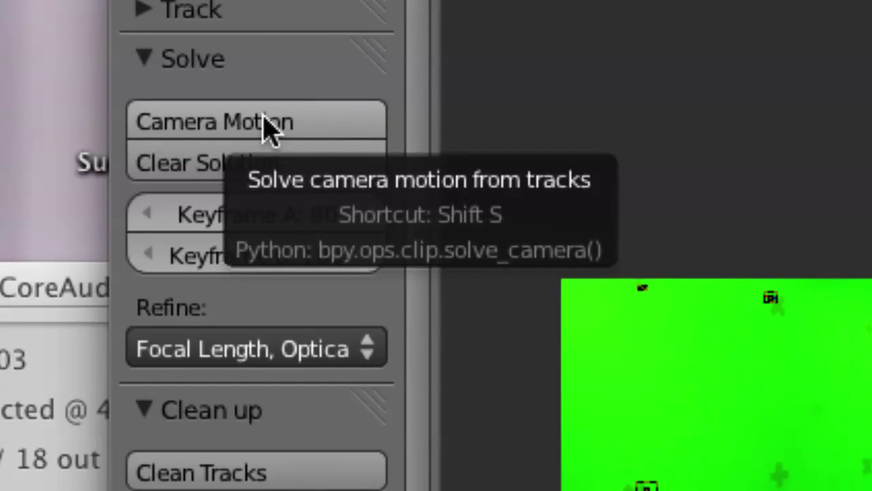
click(271, 126)
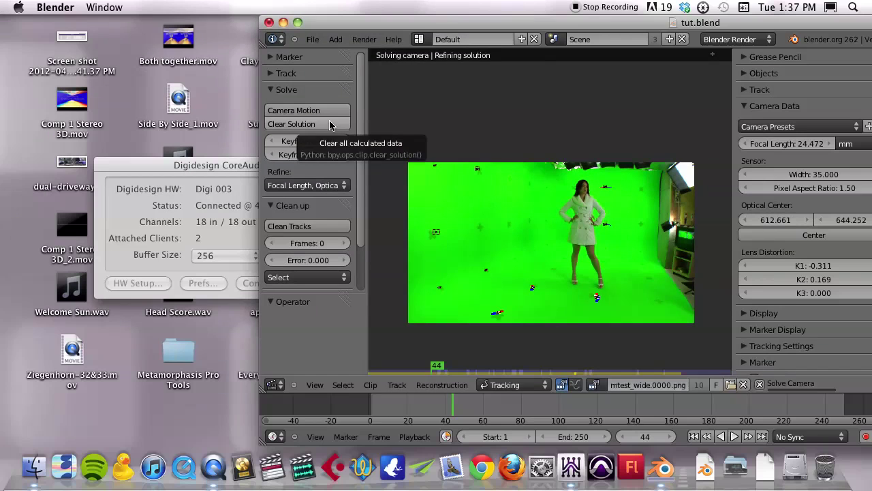
click(297, 23)
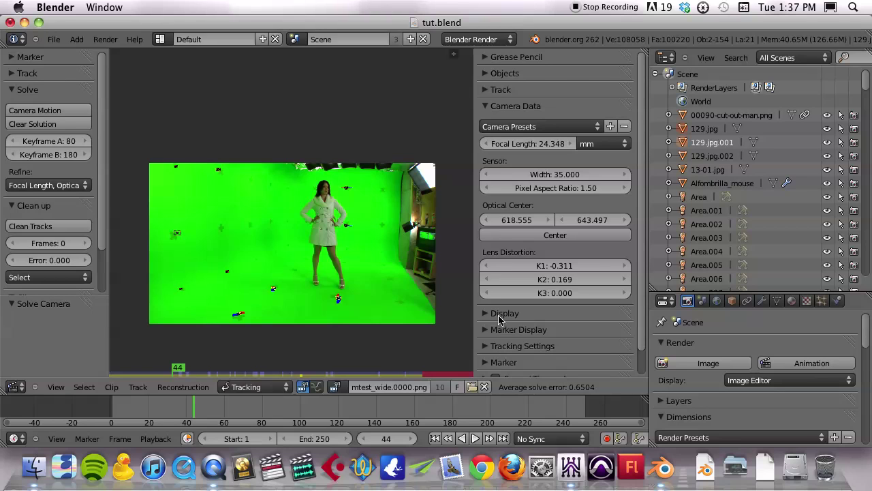
- Check the average error of the individual tracking markers on the back wall and floor
click(486, 109)
click(485, 91)
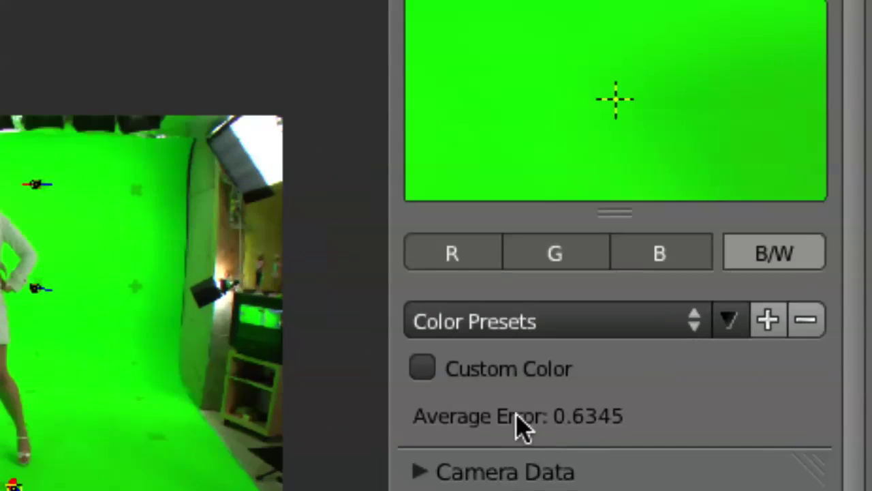
click(37, 288)
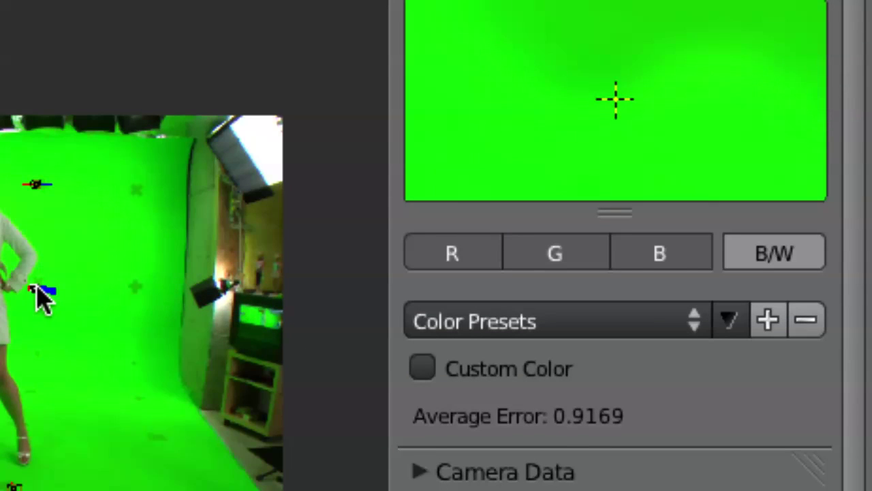
click(35, 184)
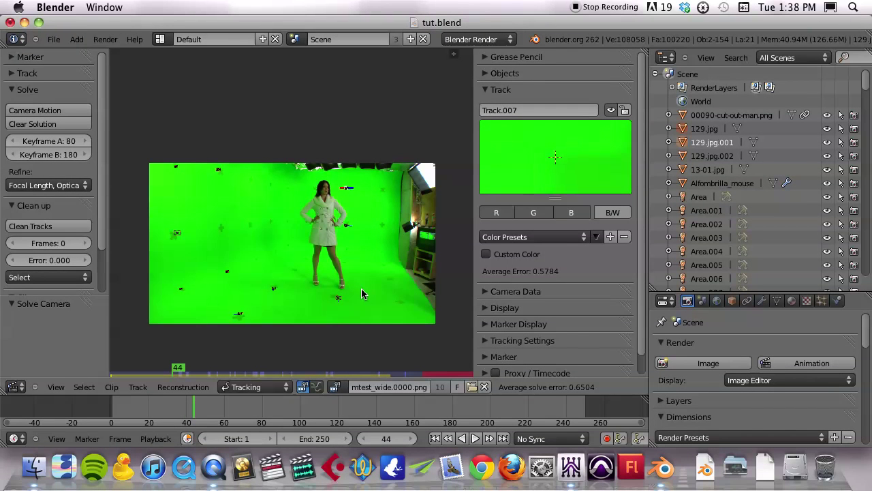
click(339, 300)
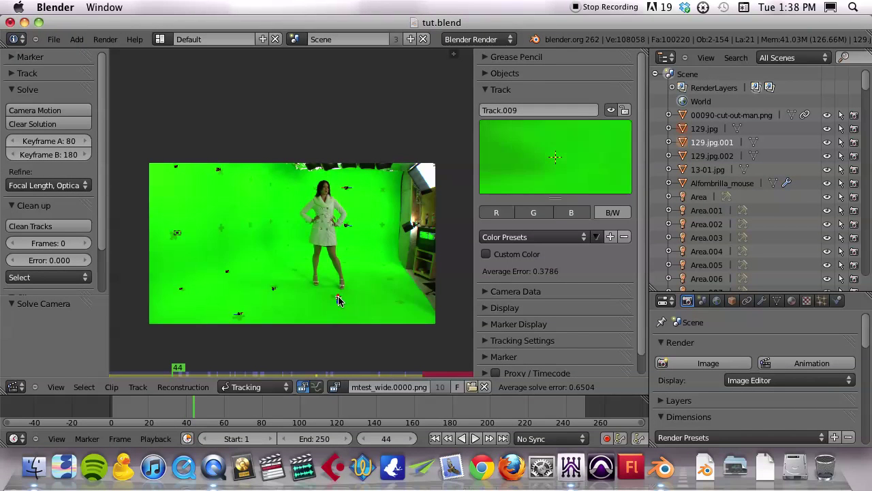
click(272, 283)
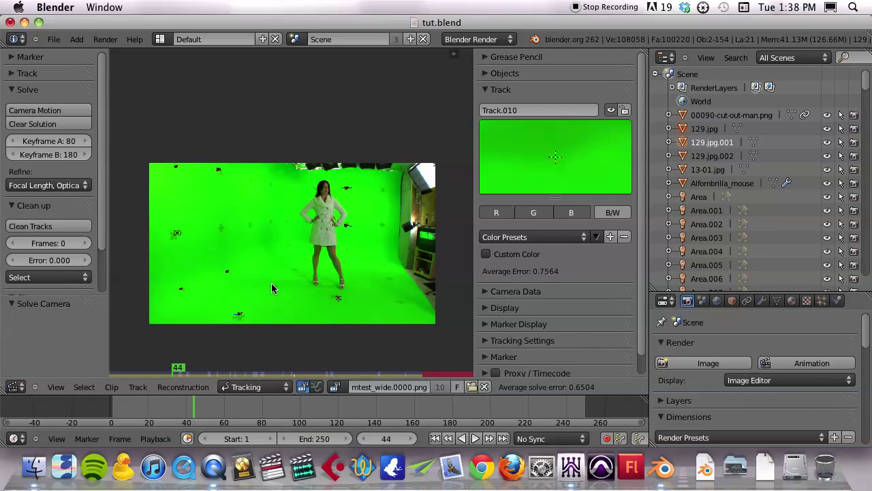
click(237, 315)
click(227, 272)
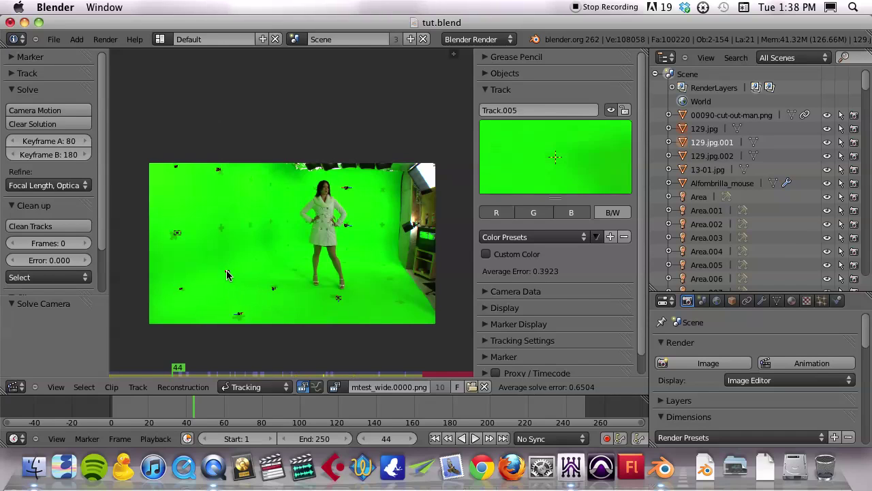
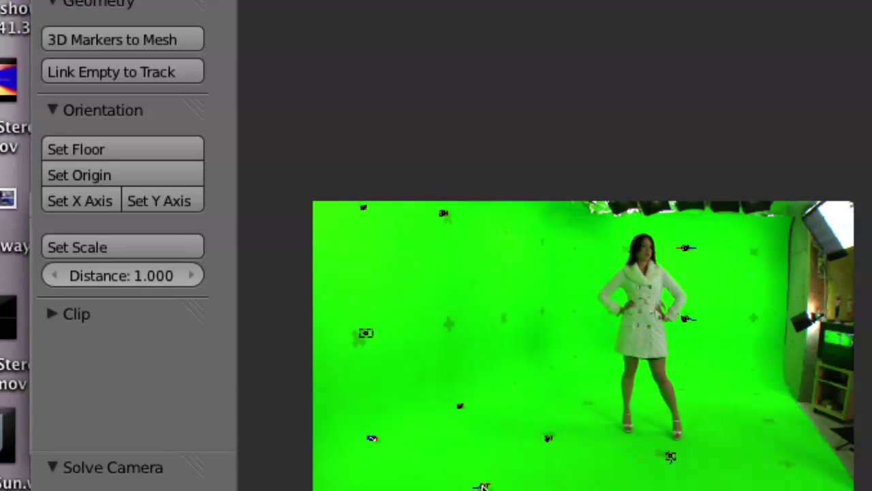
- Set the floor plane from three floor markers: the one nearest the camera and the two in front of the woman's feet
click(481, 487)
middle_drag(549, 389, 485, 264)
shift+click(482, 314)
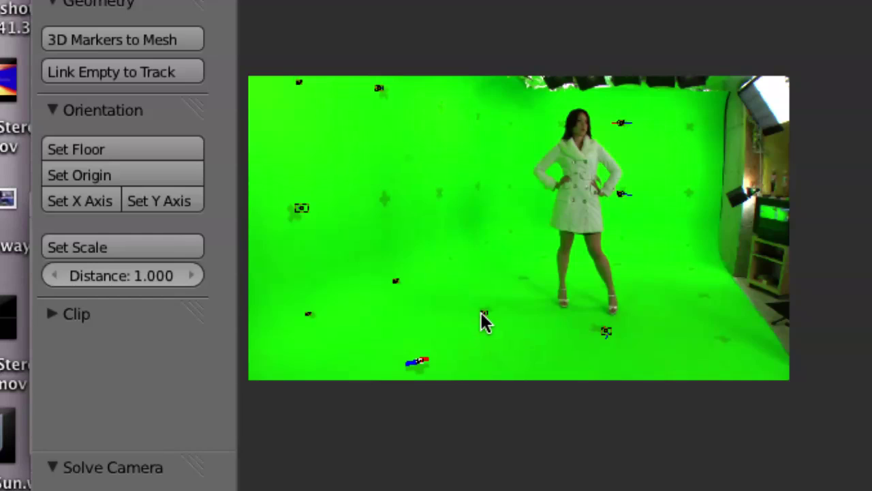
shift+click(606, 334)
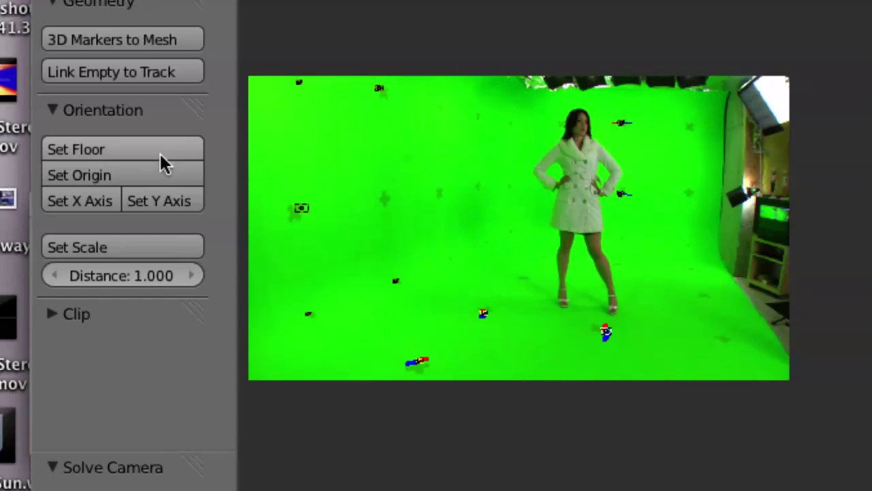
click(88, 149)
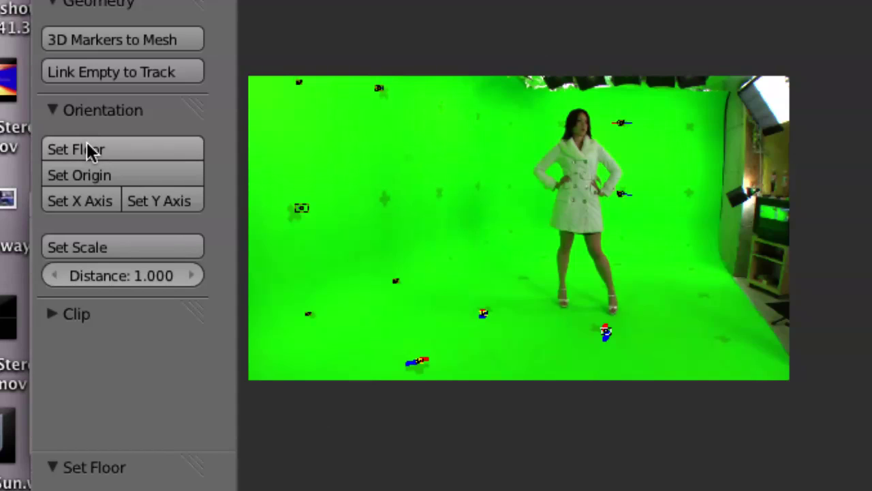
key(a)
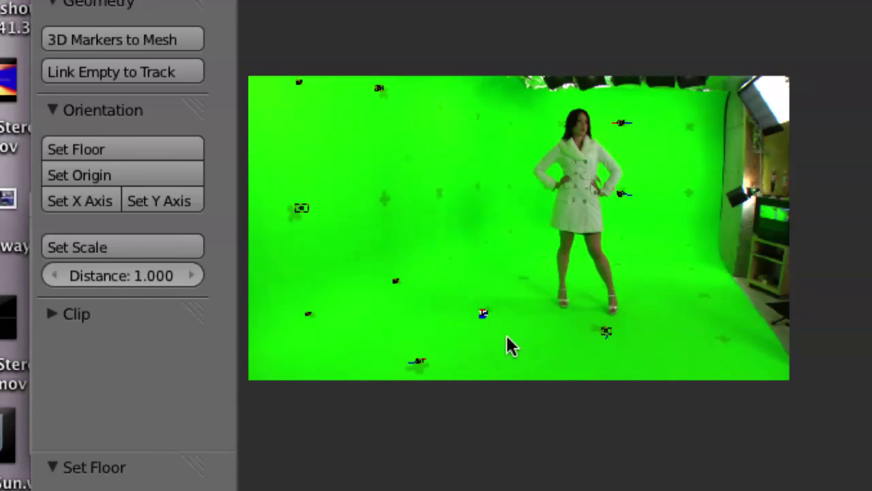
click(605, 329)
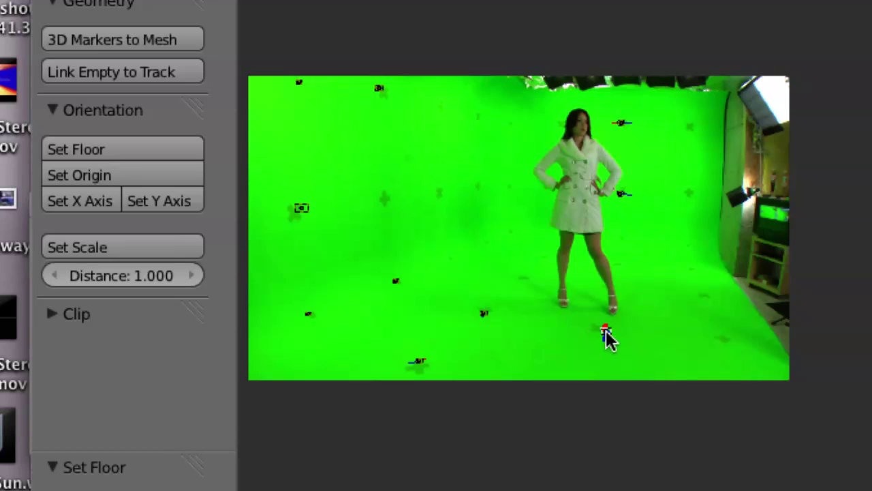
shift+click(484, 313)
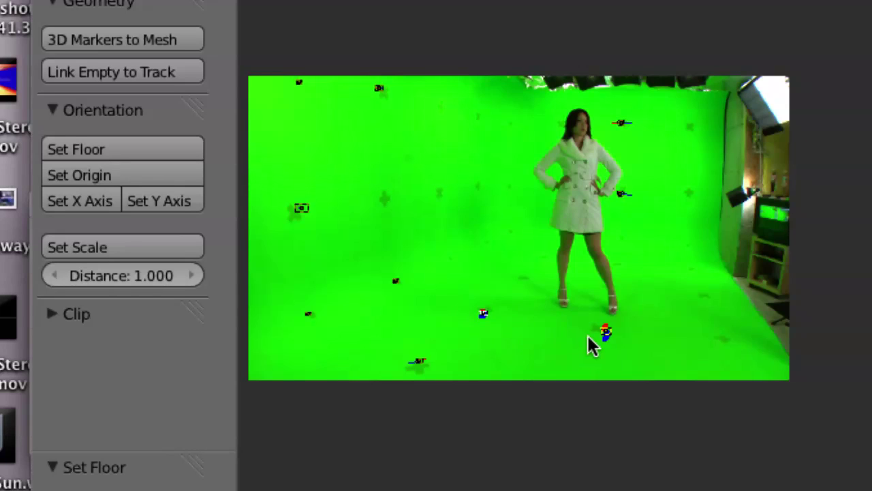
key(a)
key(a)
key(a)
key(a)
key(a)
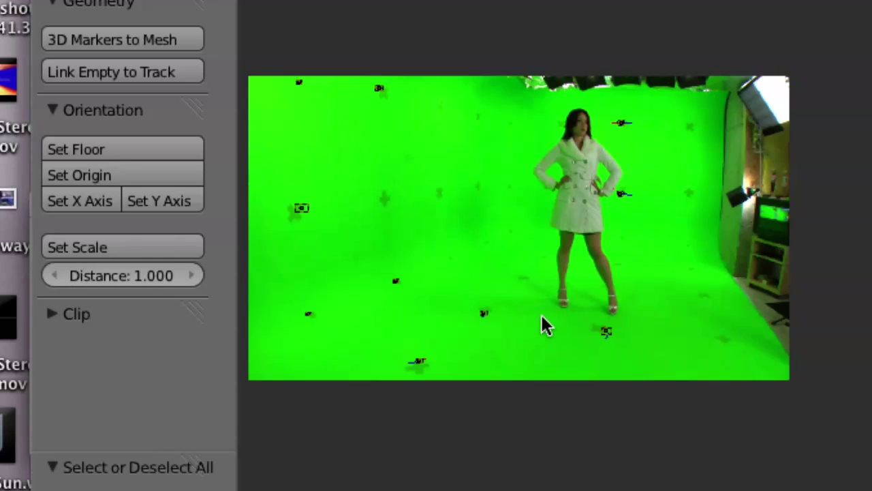
key(a)
key(a)
- Set the scene scale to a distance of 1.000 between the two floor markers in front of the woman
click(605, 333)
shift+click(484, 314)
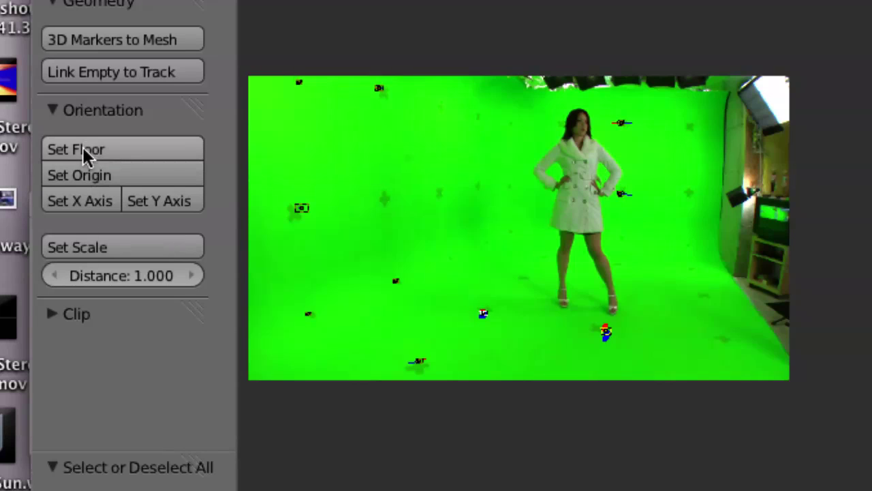
click(83, 243)
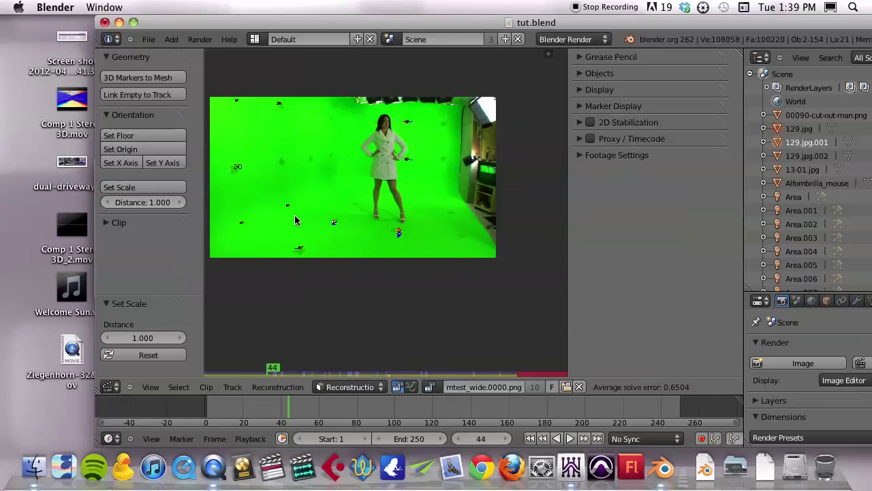
- Change the movie clip area displaying the tracked footage to the 3D View editor
drag(300, 22, 211, 6)
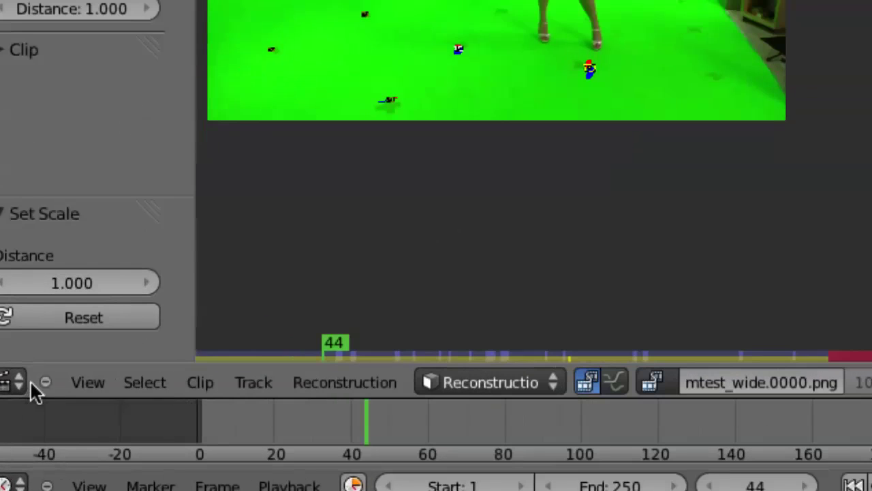
click(32, 389)
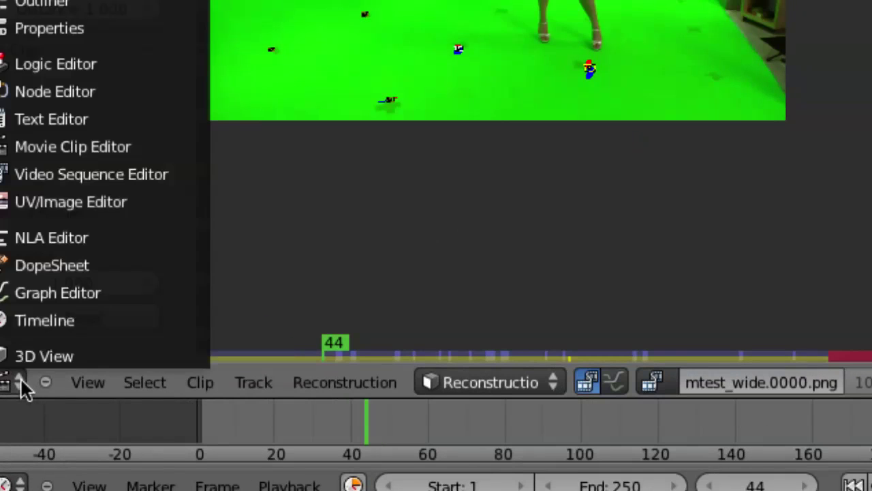
click(37, 342)
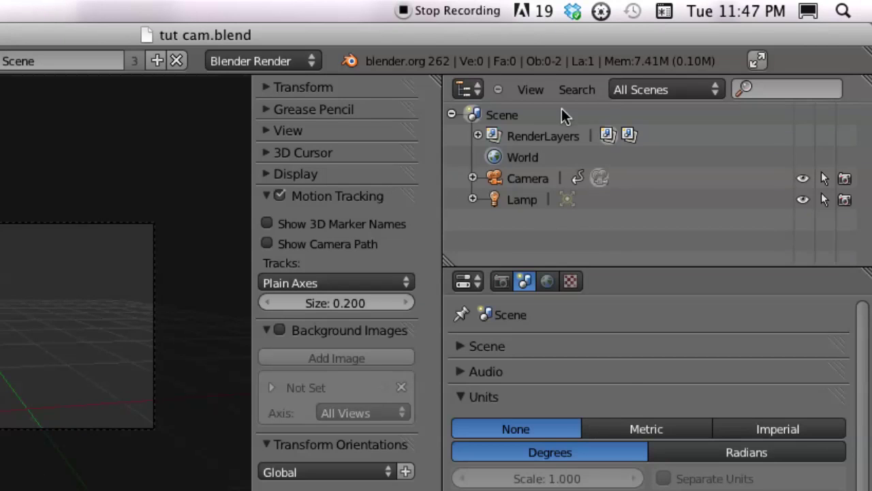
- Assign the Outliner to the area listing the scene objects and the Properties editor to the area beneath it
click(469, 90)
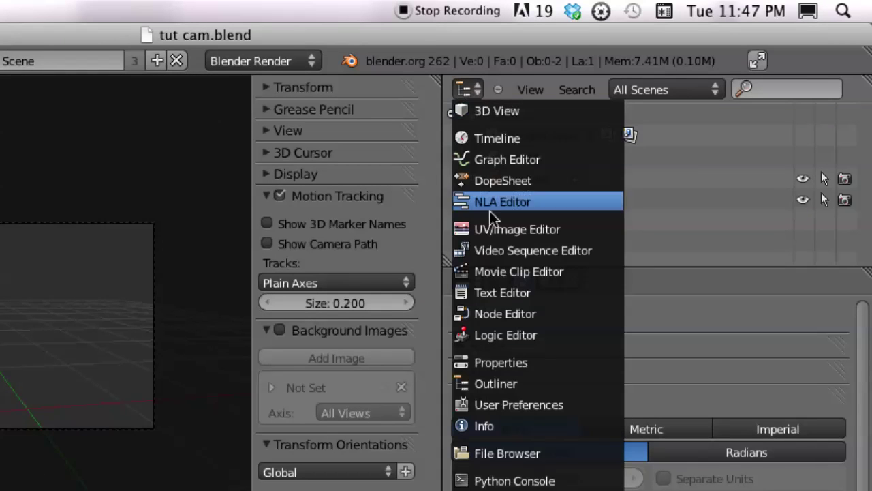
click(510, 385)
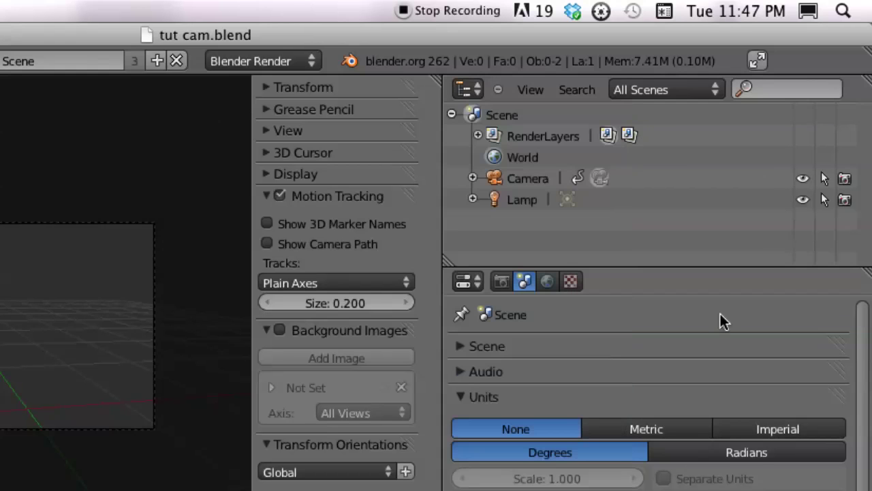
click(464, 281)
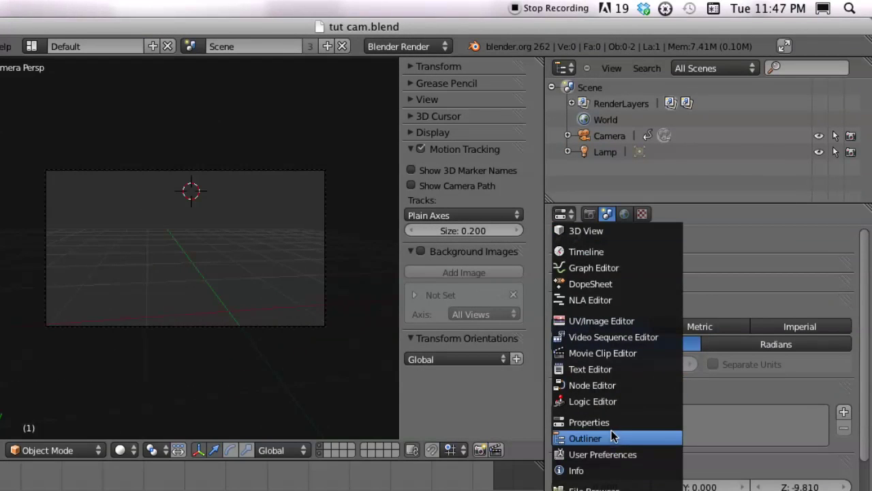
click(612, 424)
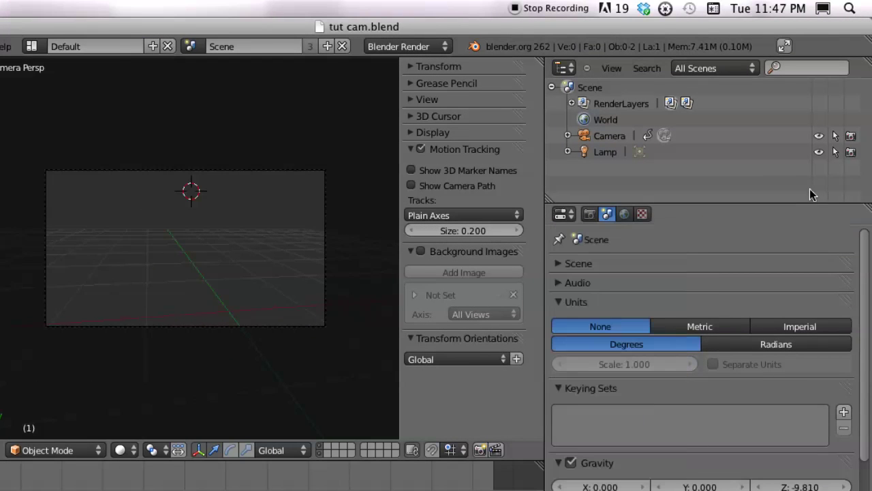
- Examine the scene's camera and active clip settings, and select the lamp while reviewing the render settings
click(819, 266)
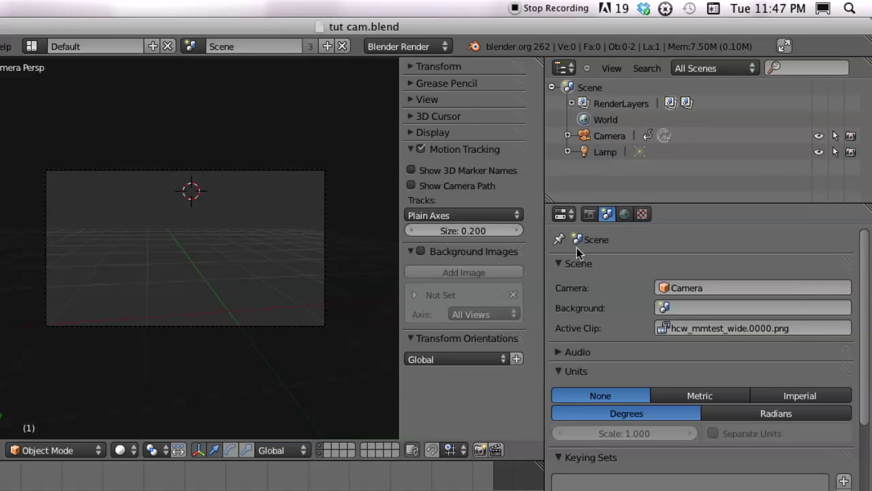
click(558, 264)
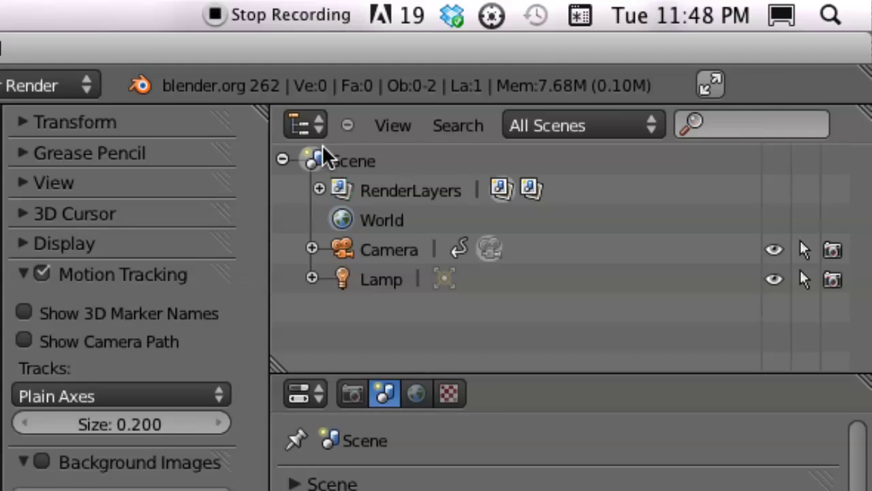
click(371, 279)
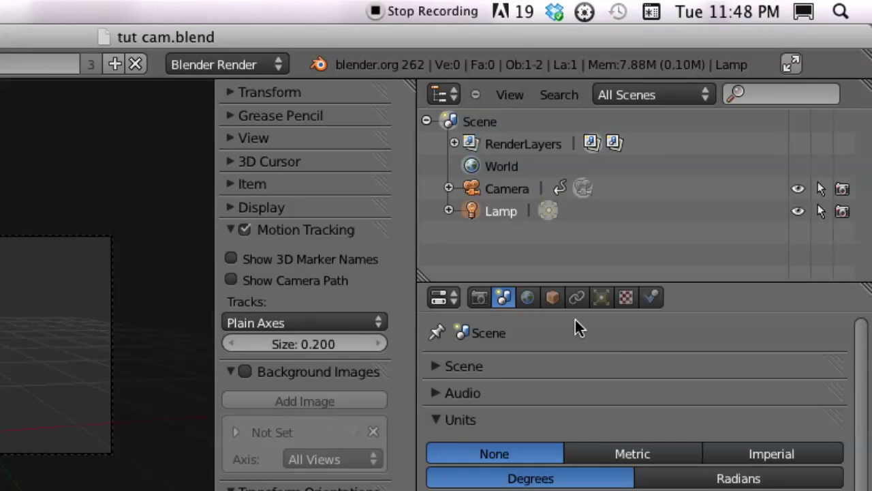
click(481, 300)
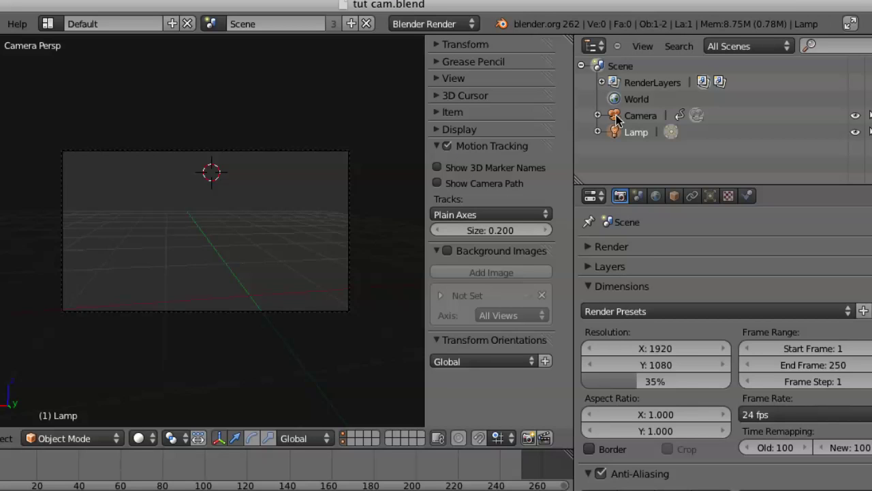
- Select the camera, review its lens settings and sensor presets, and show its object constraints
click(616, 117)
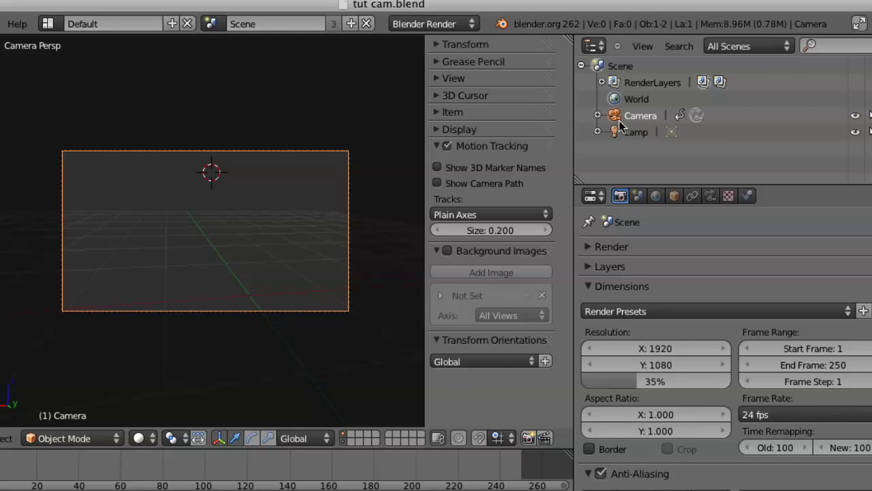
click(709, 196)
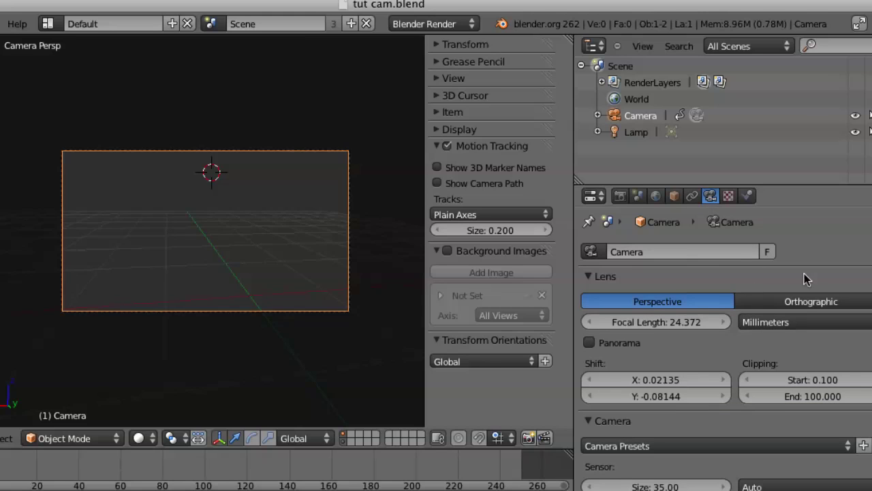
scroll(727, 294, down, 6)
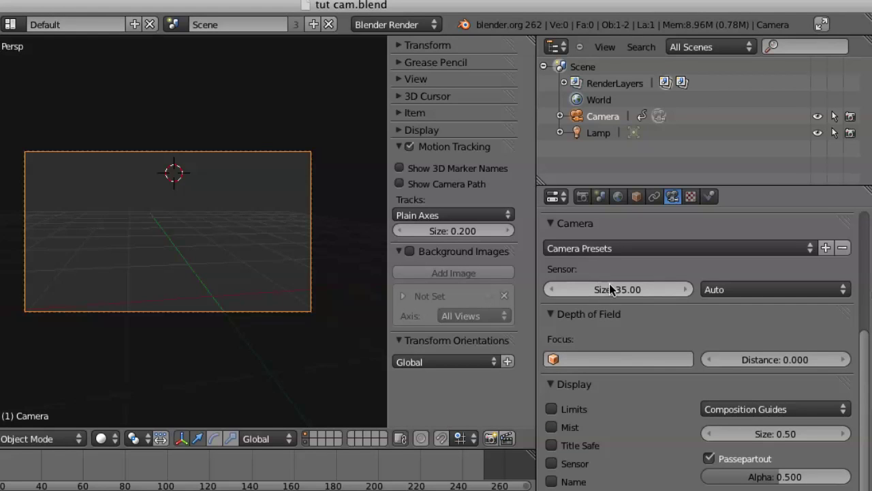
click(627, 249)
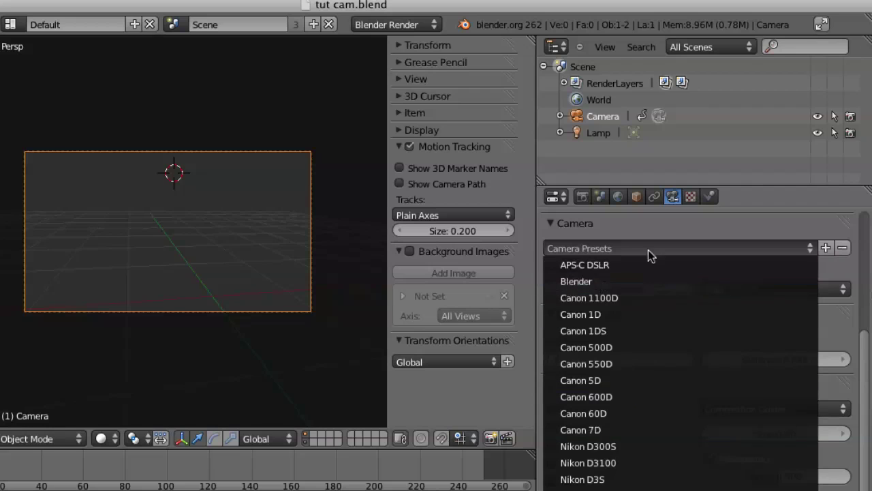
click(647, 280)
click(651, 221)
click(640, 220)
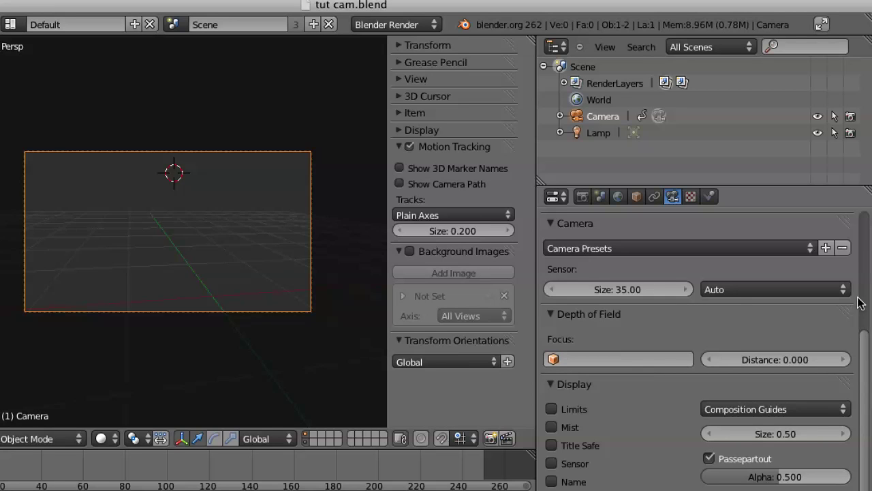
drag(864, 380, 869, 233)
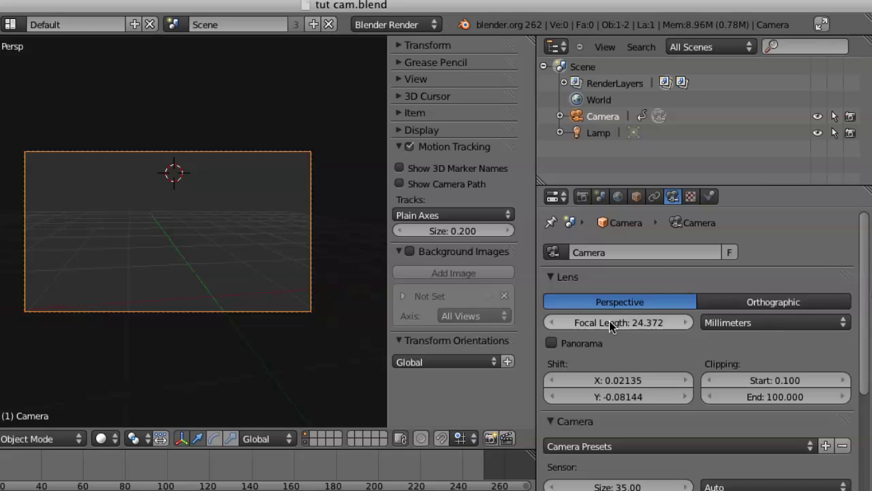
click(554, 280)
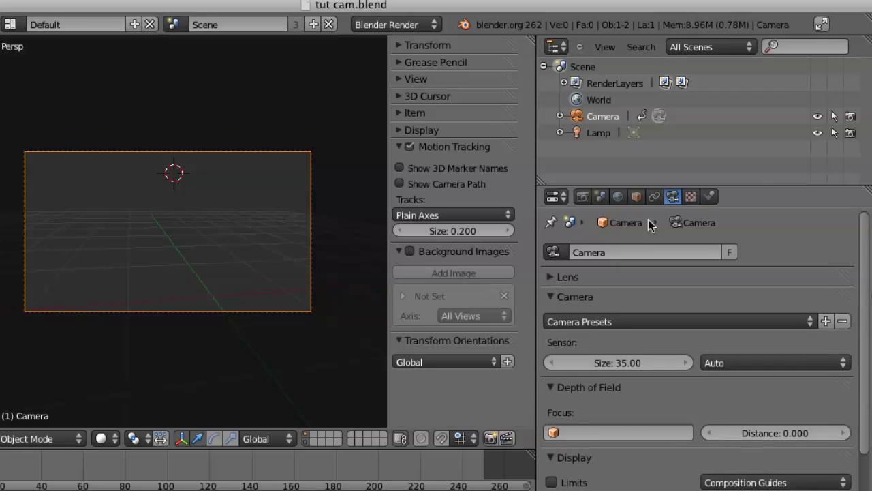
click(655, 197)
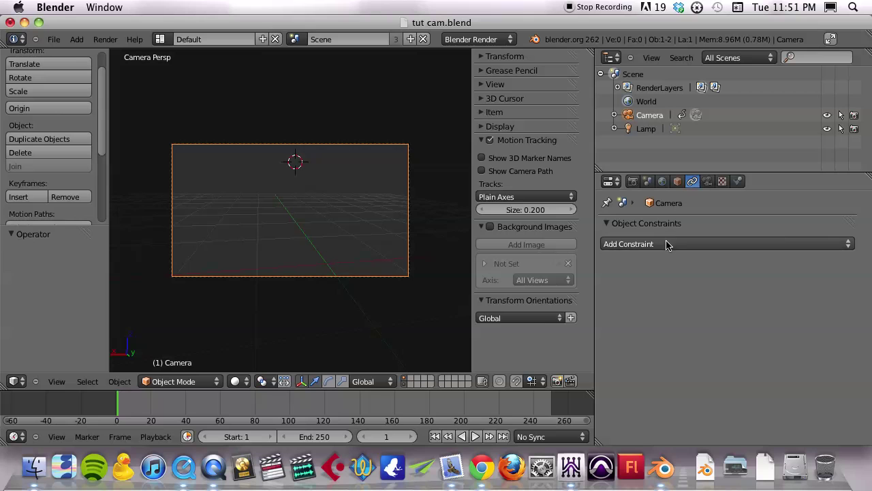
click(689, 244)
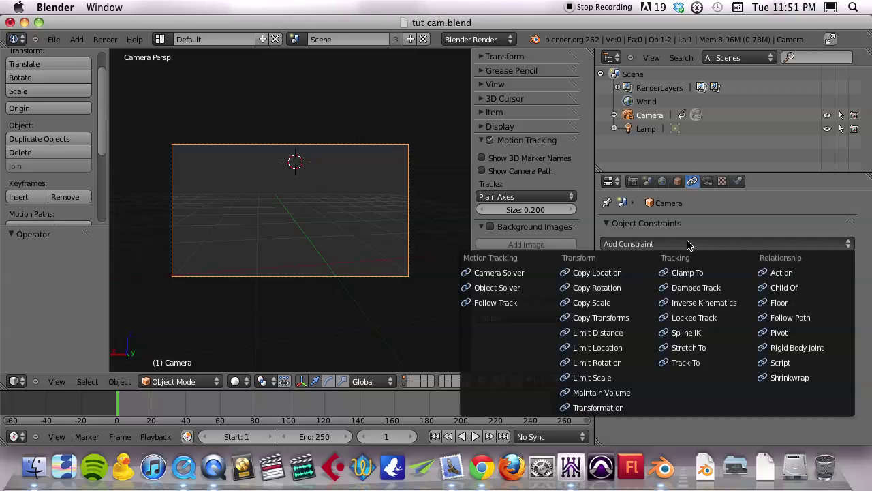
click(700, 243)
click(700, 243)
click(711, 225)
click(671, 223)
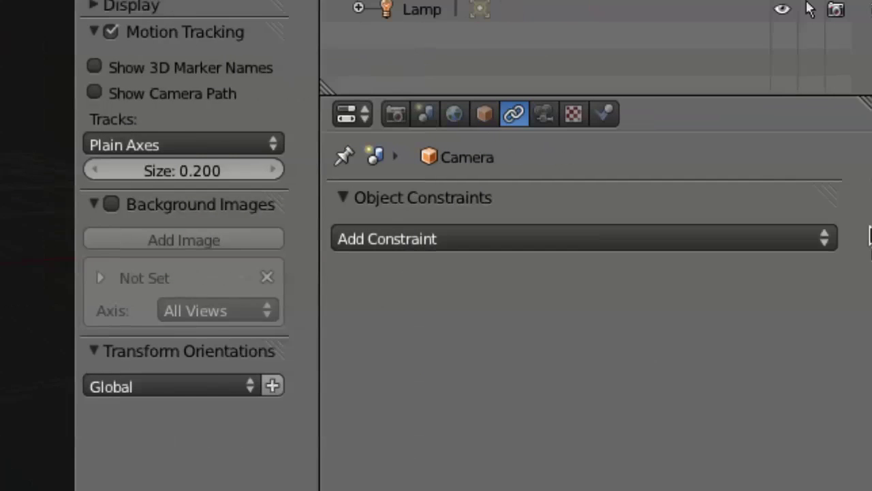
- Add a Camera Solver constraint to the camera
click(620, 240)
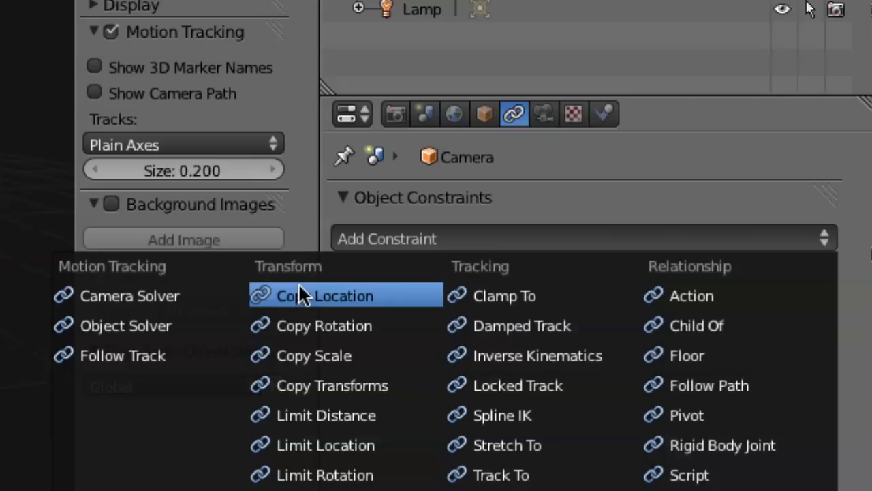
click(140, 297)
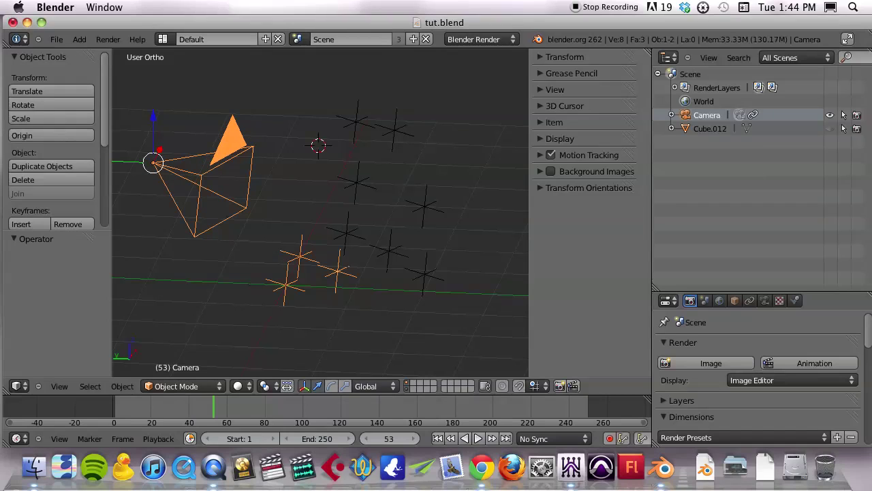
- Switch to Chrome to consult the numpad view keys on the Blender 3D basic shortcut chart, and close the chart
key(super+Tab)
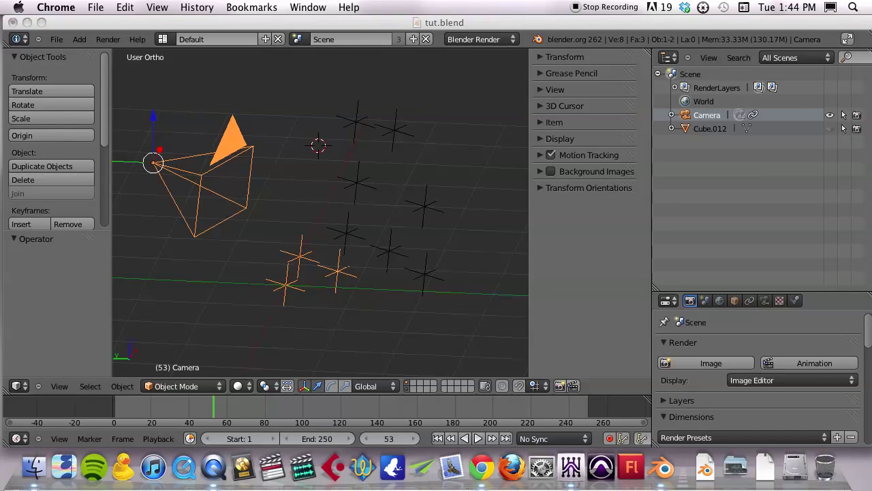
drag(159, 167, 318, 23)
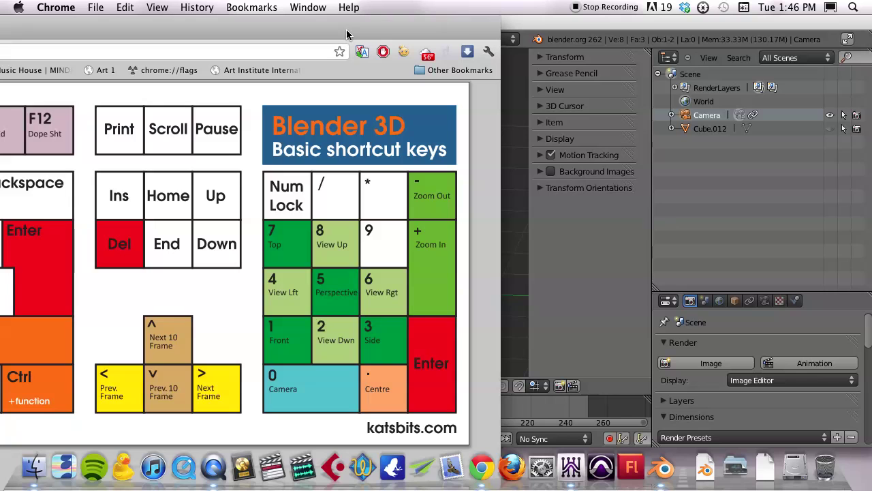
key(super+w)
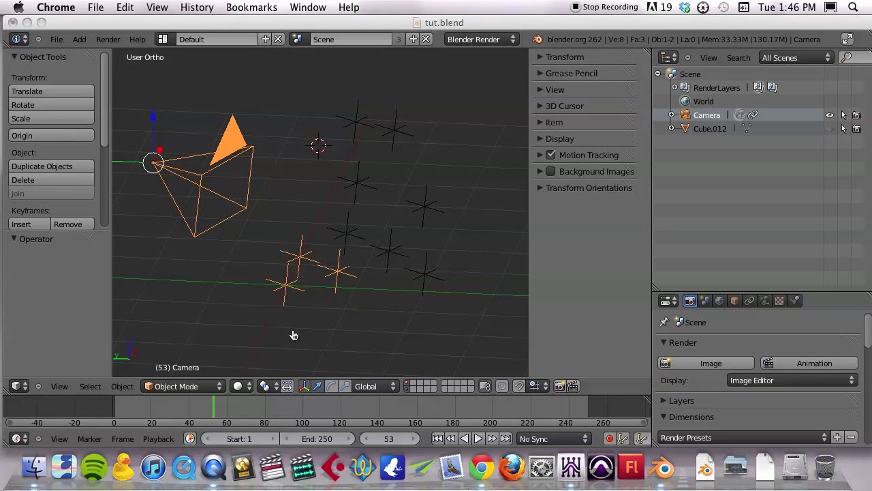
- Return to Blender, look through the solved camera and scrub its motion, ending at frame 0
click(294, 335)
key(KP_0)
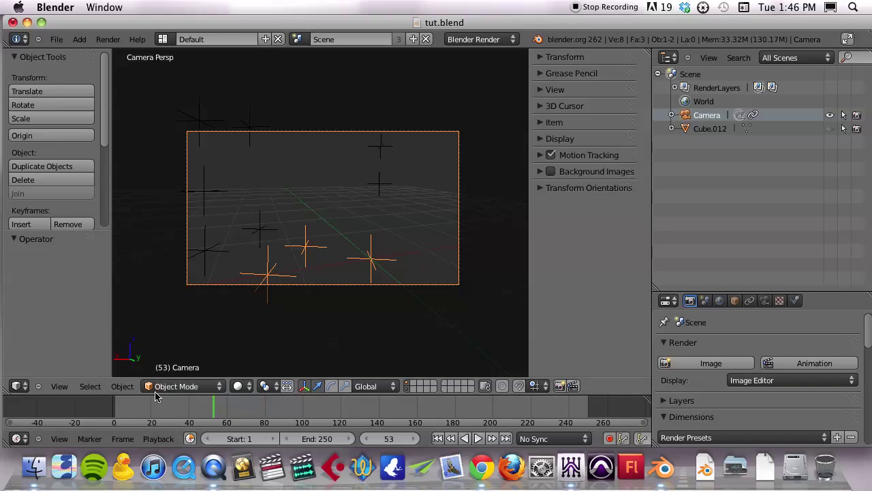
key(Right)
key(Right)
key(Right)
key(Right)
key(Right)
key(Right)
drag(227, 430, 109, 416)
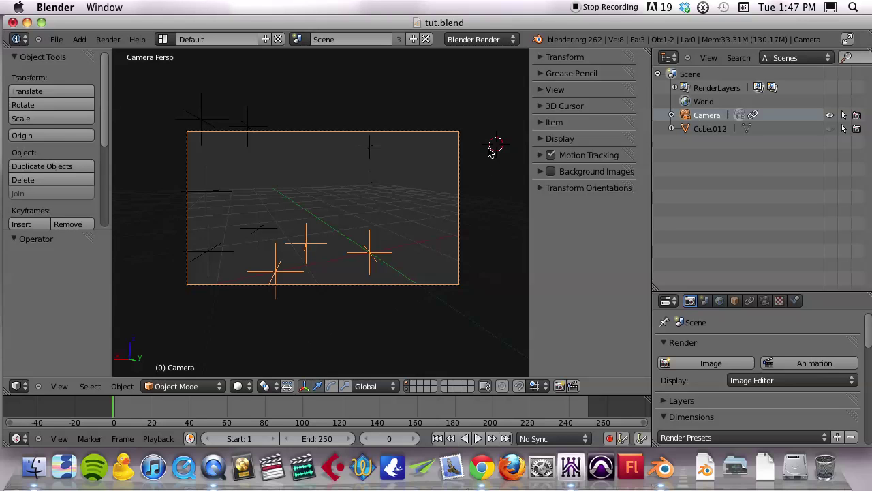
click(540, 155)
click(540, 156)
click(539, 122)
click(540, 122)
click(539, 108)
click(540, 108)
- Enable background images, add a Movie Clip background using the Camera Clip, and scrub to frame 70 to check the marker alignment
click(540, 172)
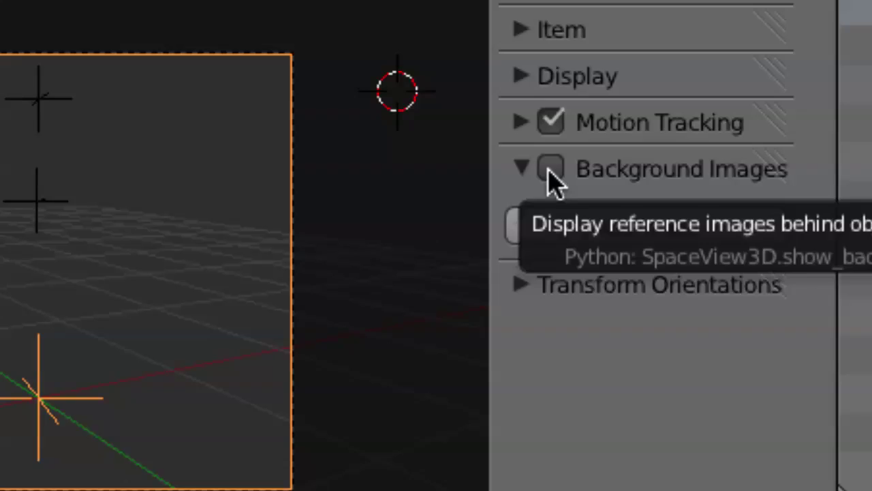
click(551, 173)
click(566, 228)
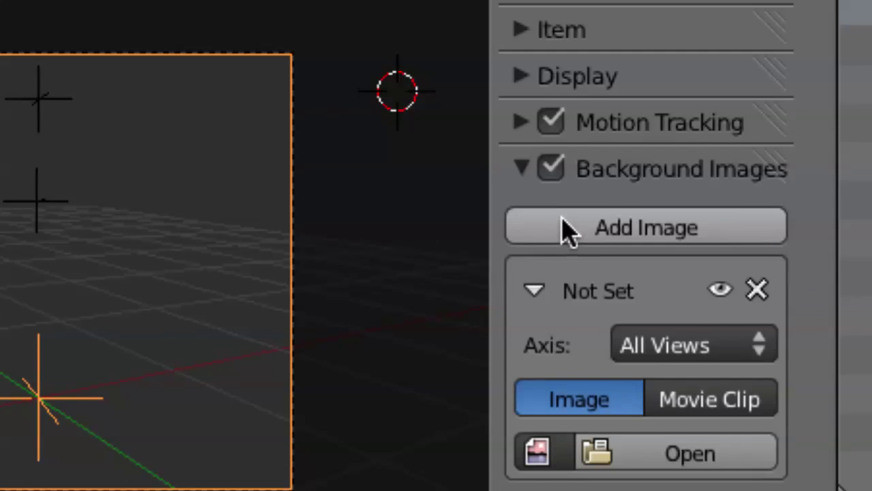
click(678, 397)
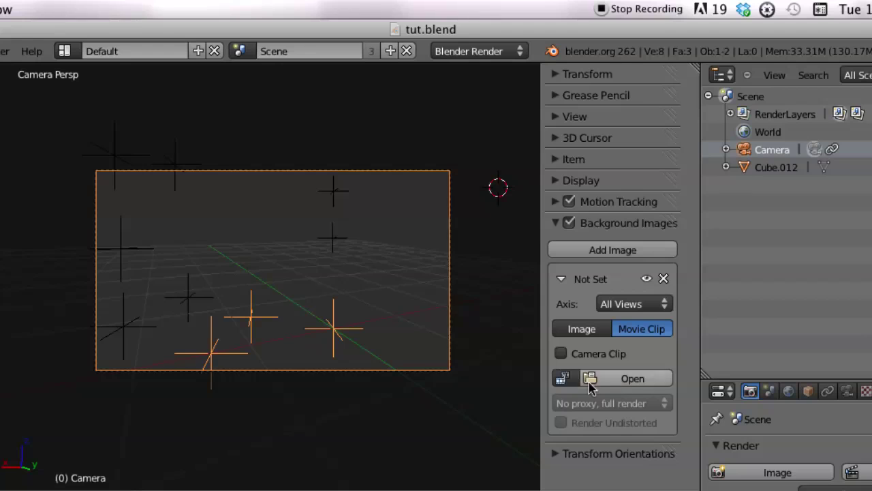
click(560, 353)
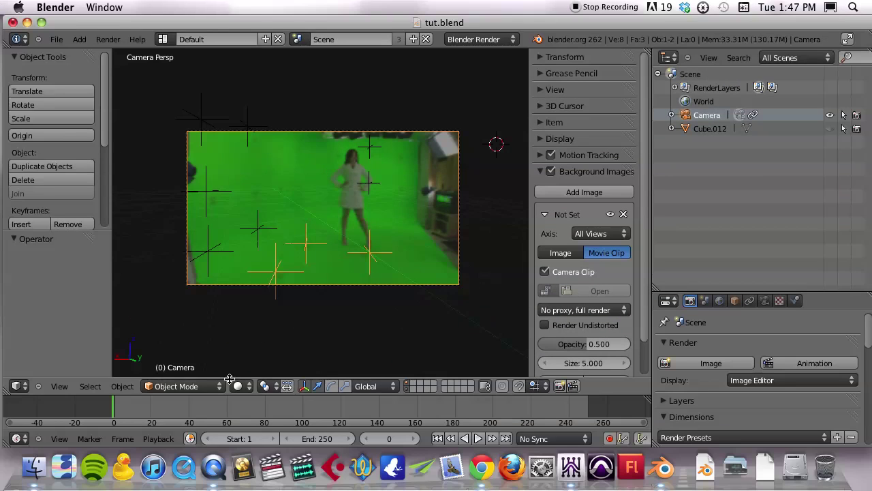
drag(116, 411, 248, 401)
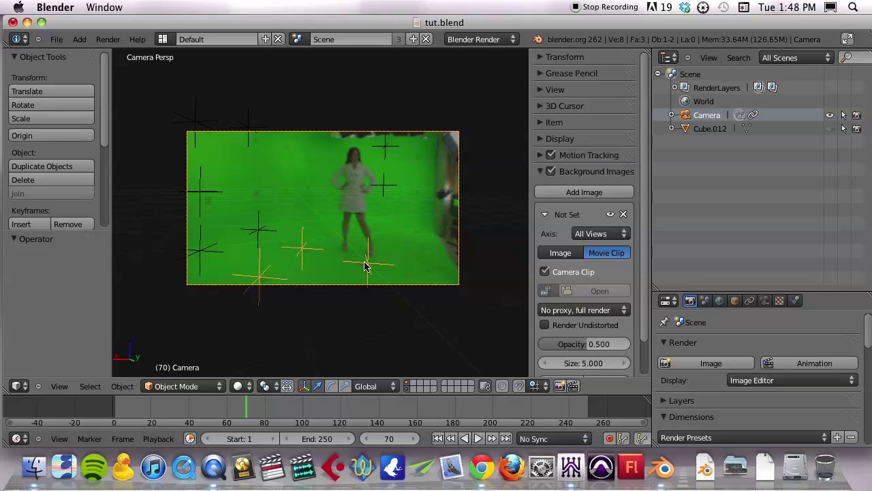
- Switch to the top view and restrict the background clip's axis to Camera
key(KP_7)
scroll(354, 246, down, 4)
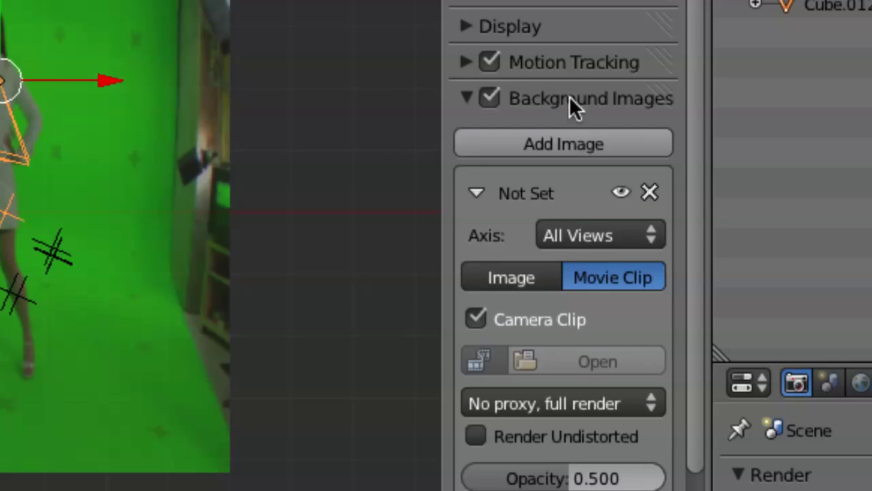
click(569, 235)
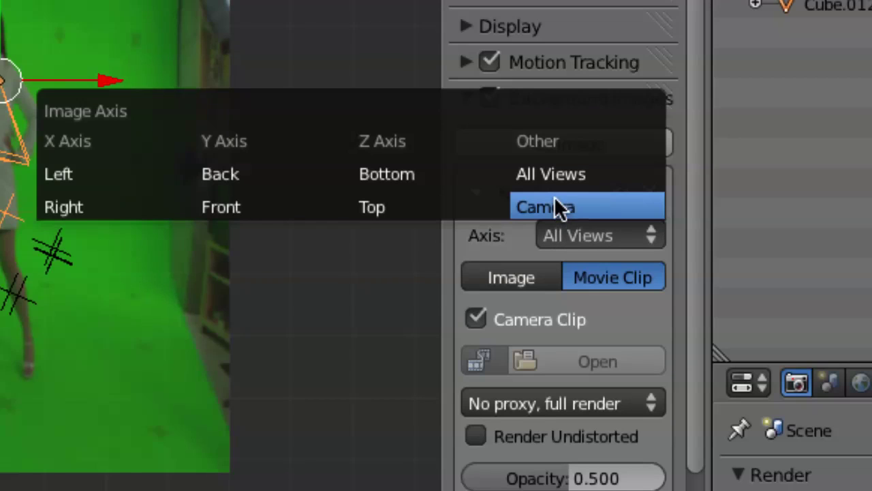
click(554, 207)
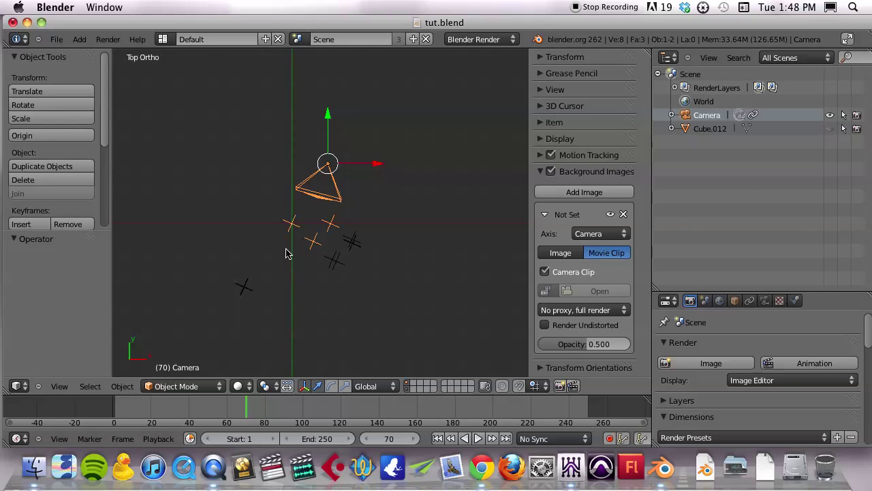
- Add a cylinder mesh to the scene in the top view
key(shift+a)
mouse_move(286, 250)
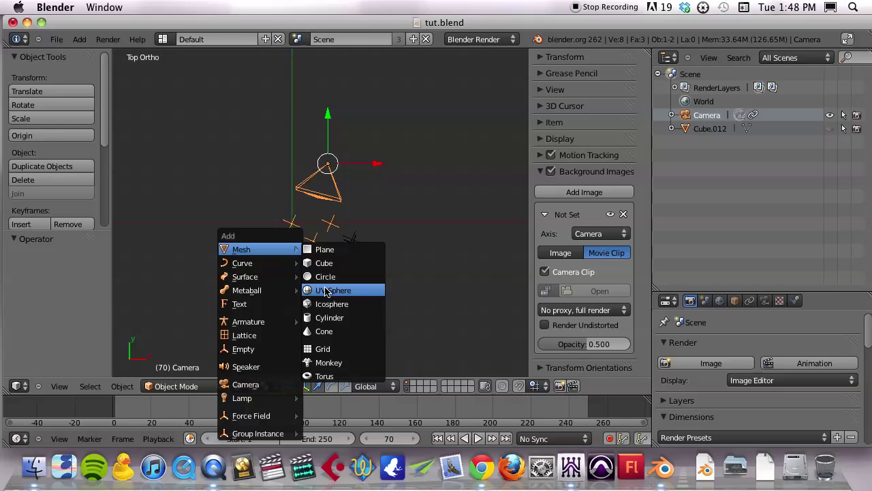
click(329, 317)
scroll(331, 316, down, 4)
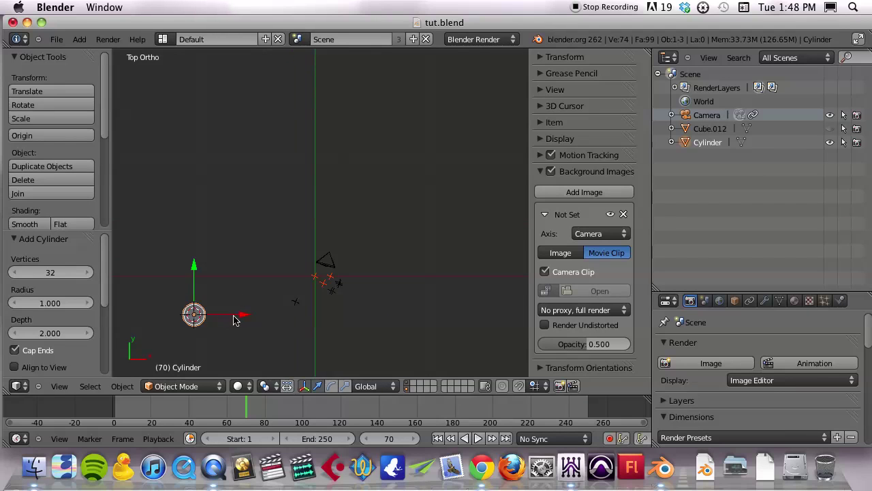
- Move the cylinder about 11.1 units along X and about 1.5 units along Y, close to the tracking markers
key(g)
key(x)
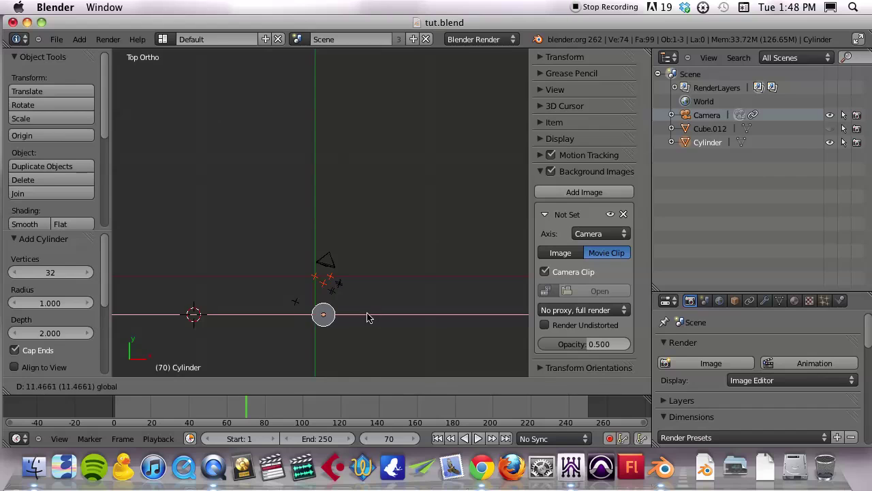
click(363, 315)
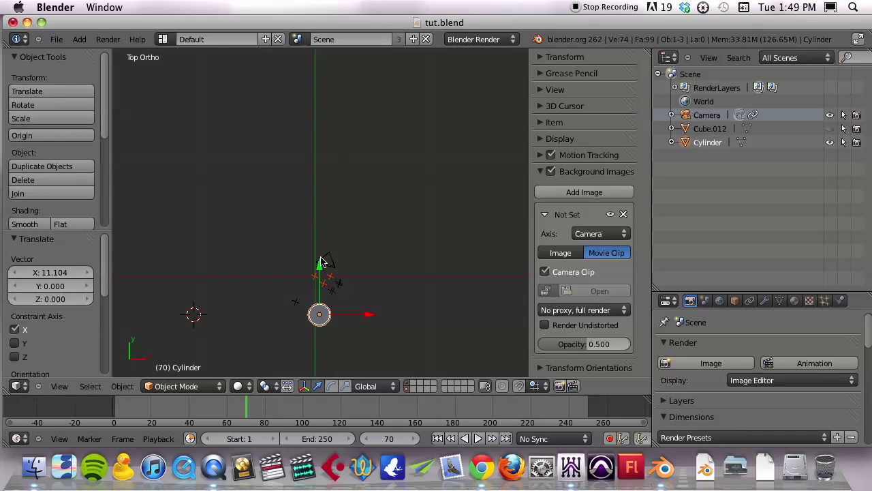
key(g)
key(y)
click(328, 297)
scroll(327, 298, up, 8)
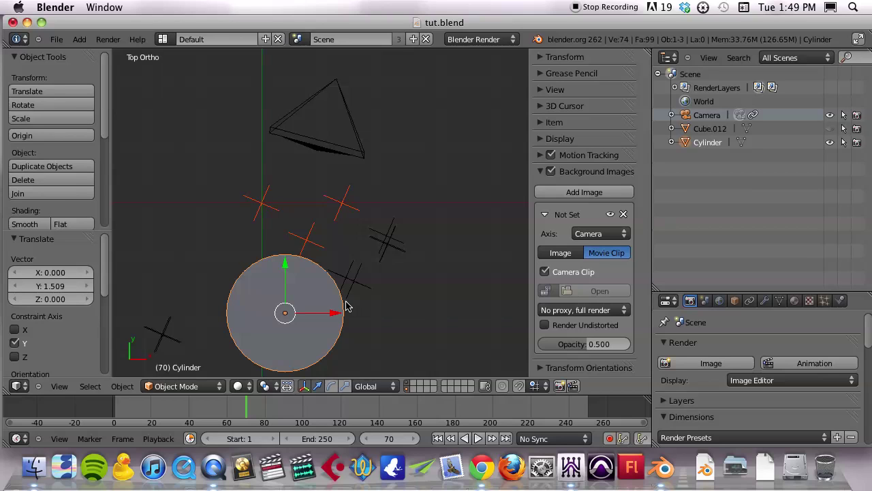
- Scale the cylinder uniformly to about 0.276 and check its placement through the camera
key(s)
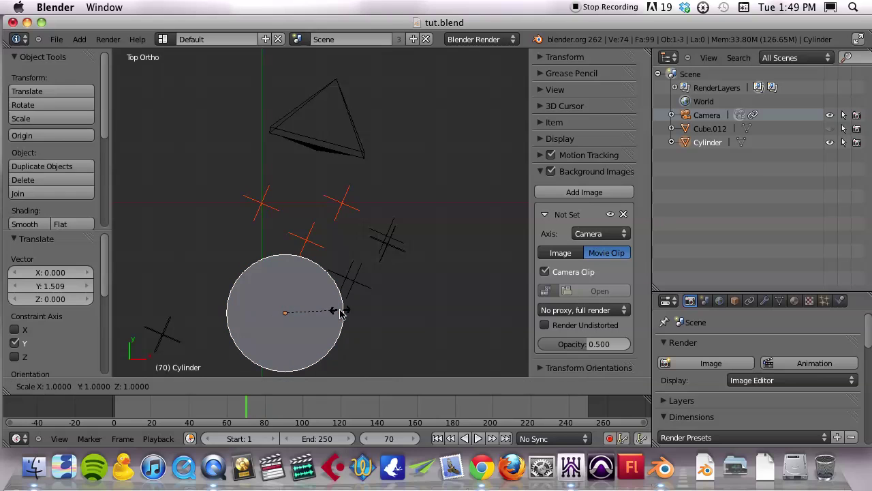
click(303, 314)
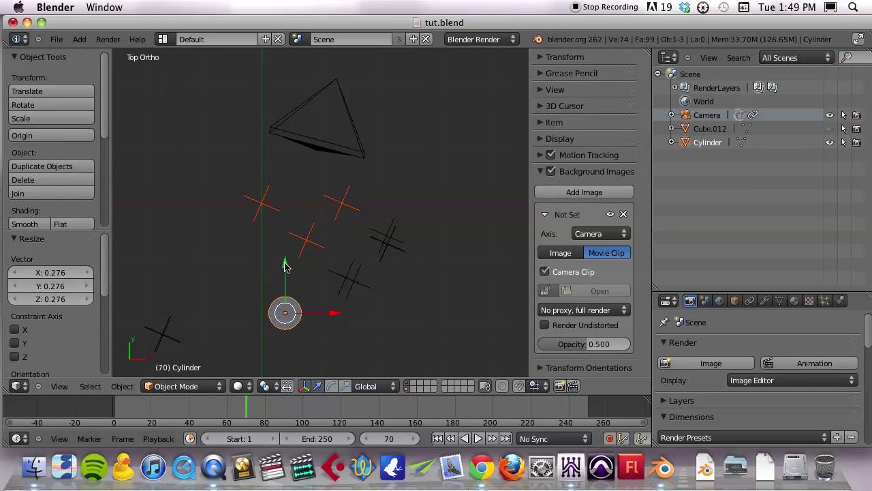
key(KP_0)
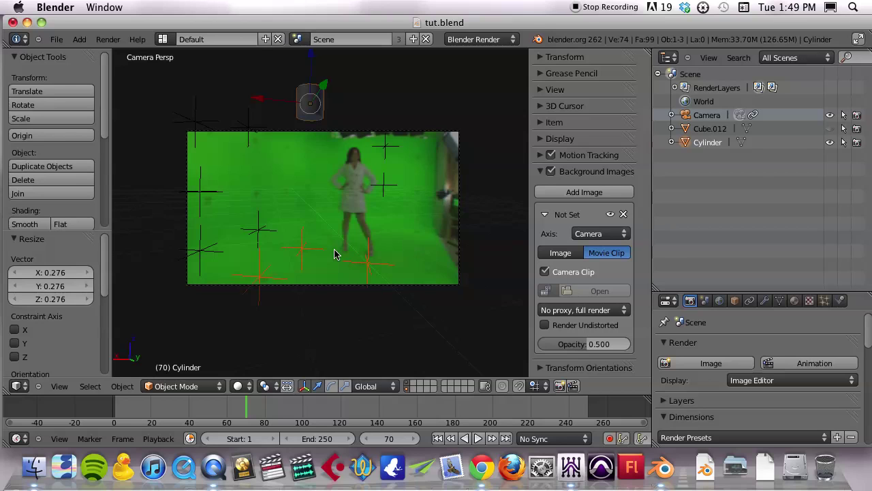
key(KP_7)
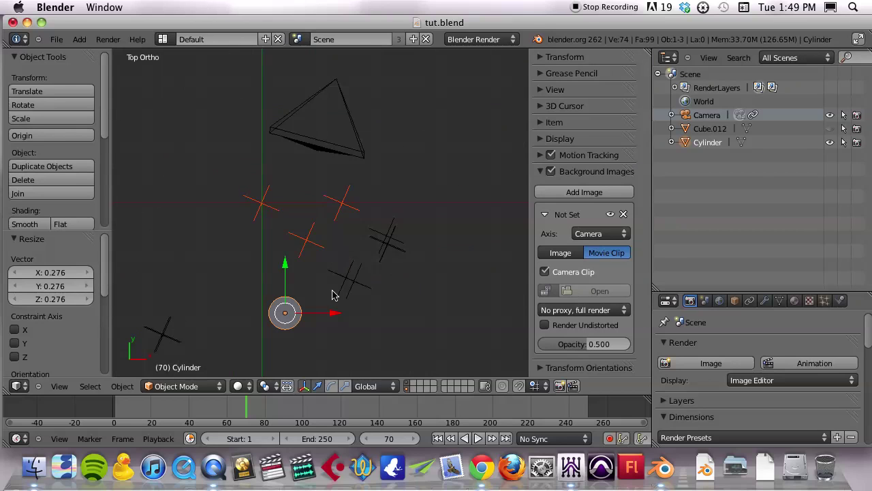
- Reposition the cylinder along X and Y in the top view so it sits beside the floor marker at the origin
drag(334, 314, 330, 256)
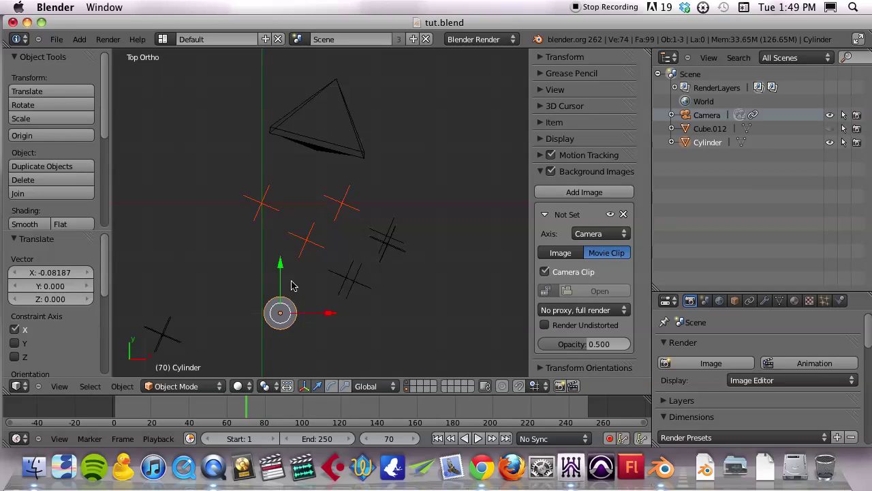
drag(285, 274, 272, 190)
drag(328, 234, 307, 238)
drag(257, 188, 261, 193)
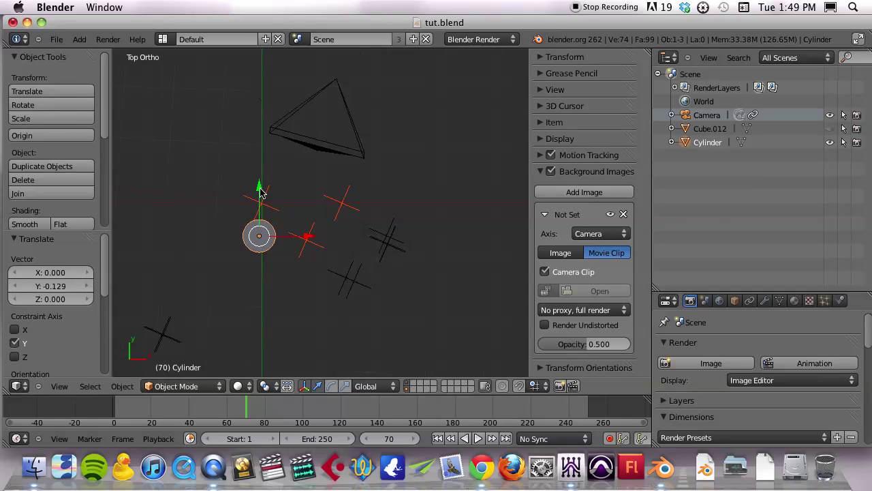
- Lower the cylinder about 1.86 units along Z onto the actress in the camera view, and scrub the timeline to check that it follows her
key(KP_0)
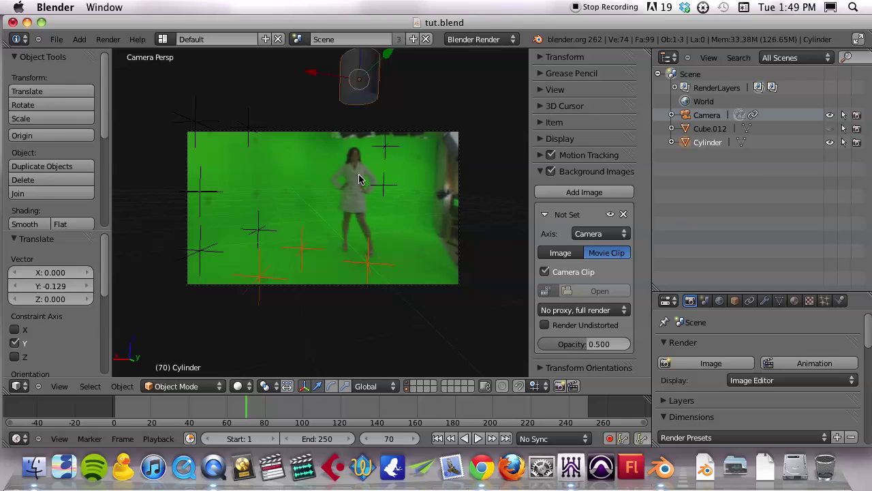
scroll(378, 87, down, 3)
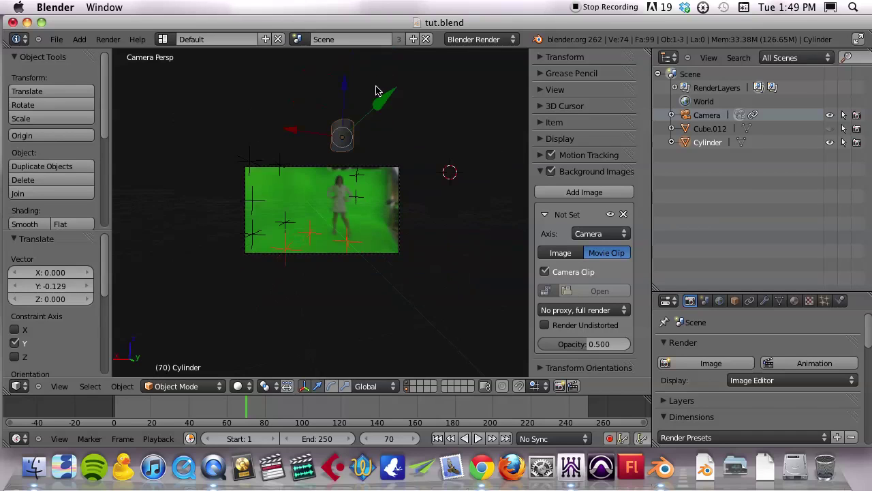
scroll(376, 89, down, 2)
scroll(375, 90, up, 2)
scroll(375, 90, down, 2)
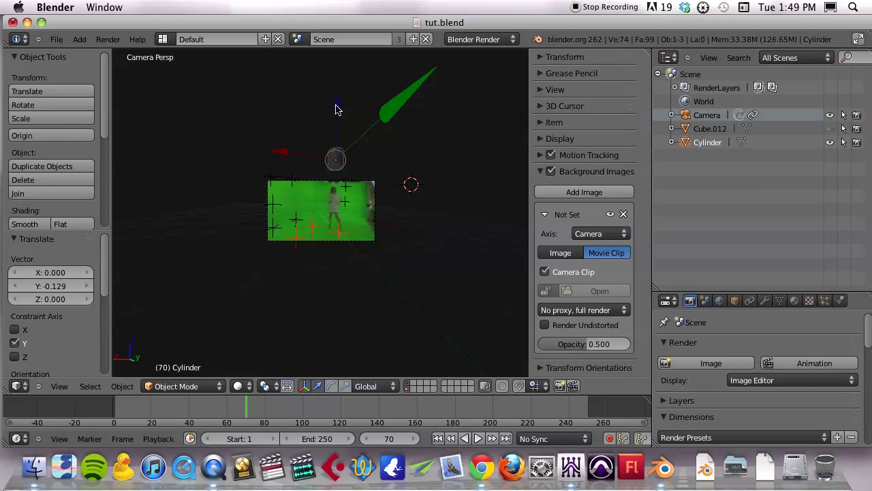
key(g)
key(y)
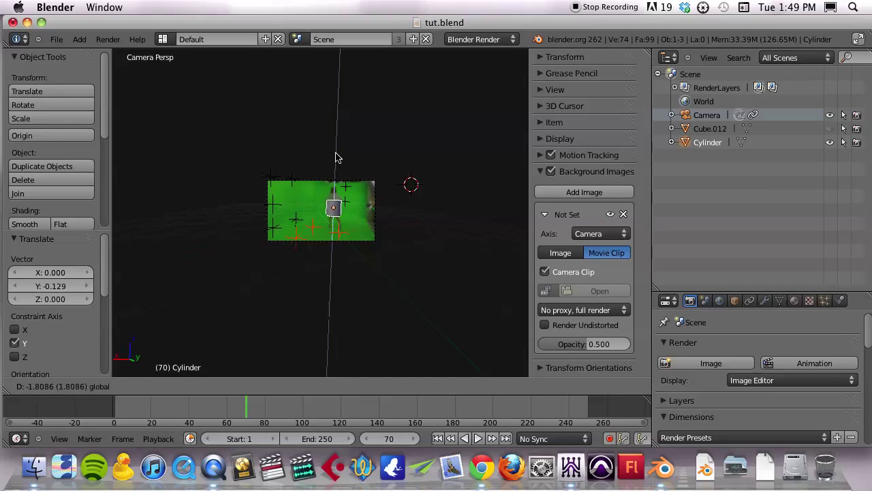
click(336, 158)
scroll(341, 229, up, 5)
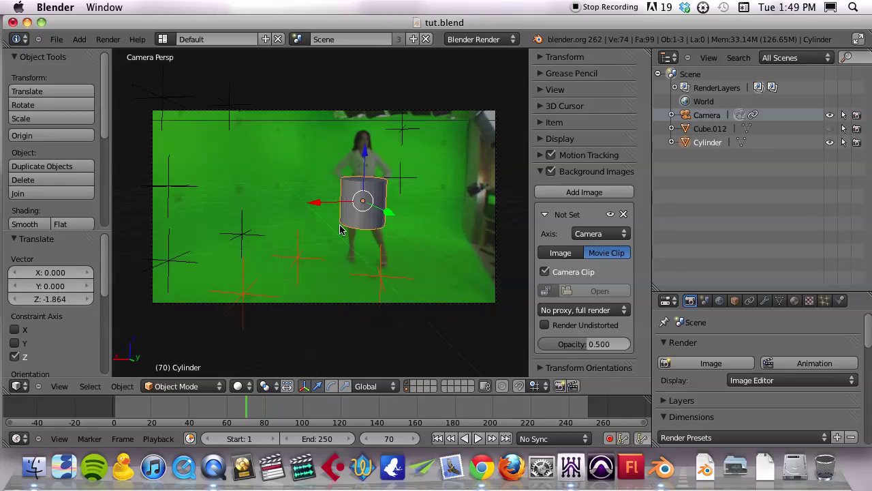
click(139, 407)
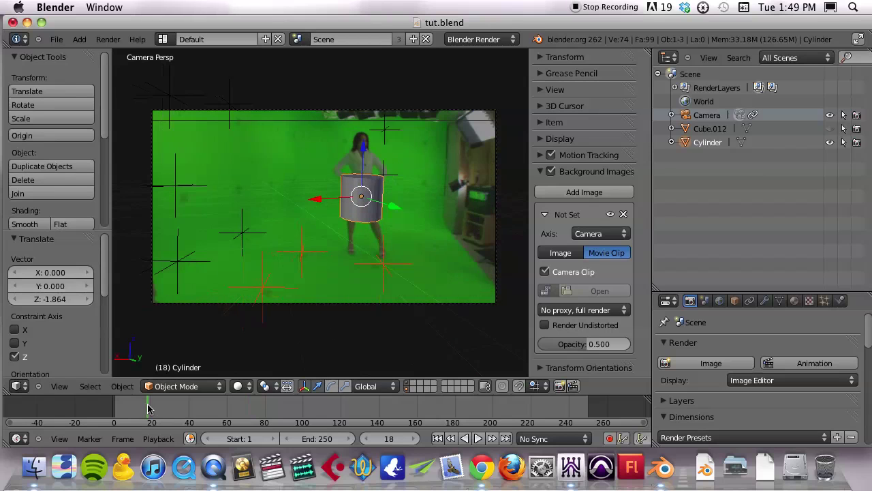
drag(122, 403, 232, 389)
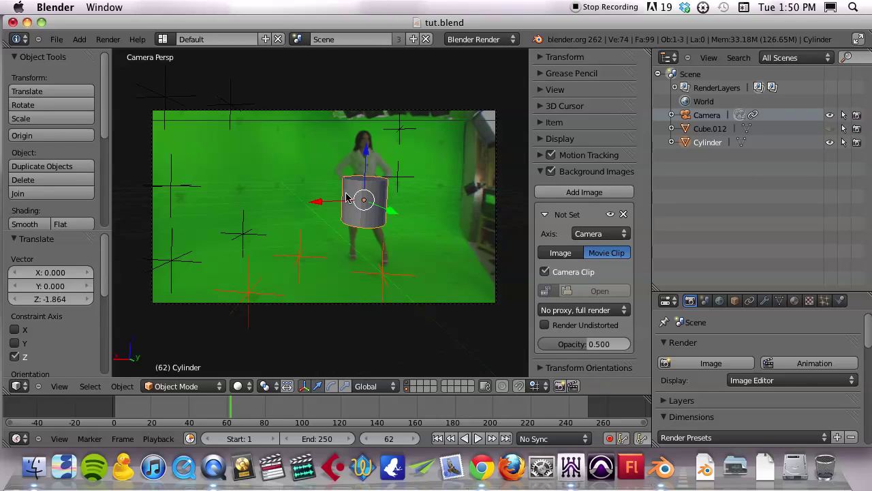
- Stretch the cylinder along Z by about 3.05 to cover the actress, and scrub the timeline to frame 200
key(s)
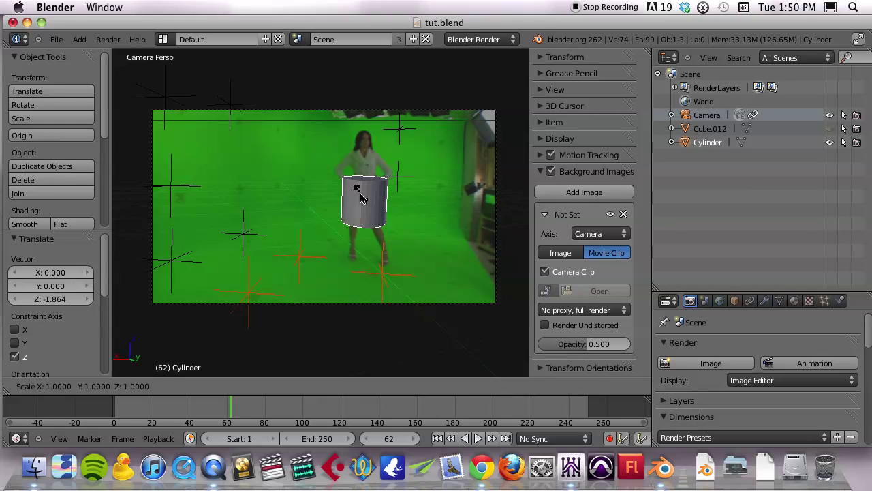
key(z)
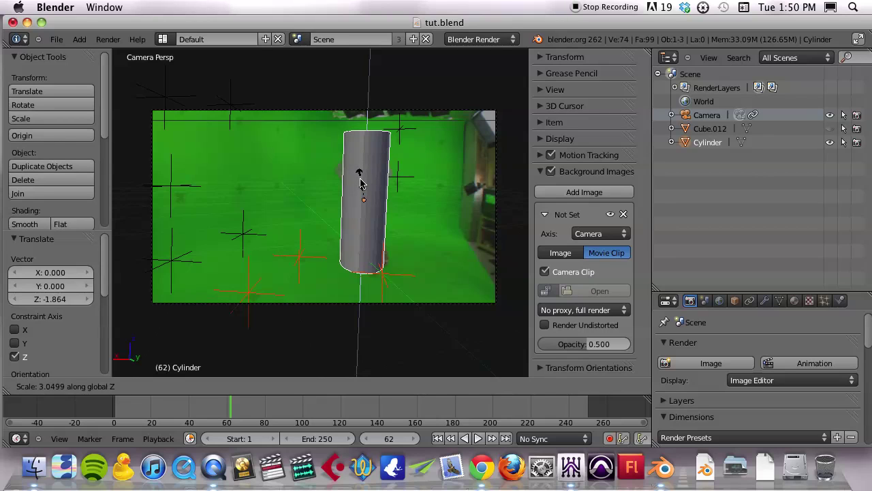
click(361, 182)
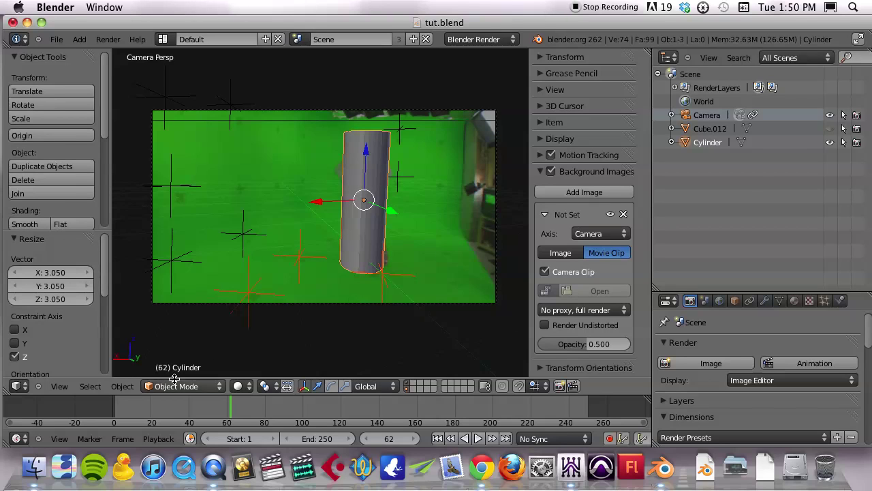
drag(162, 418, 493, 443)
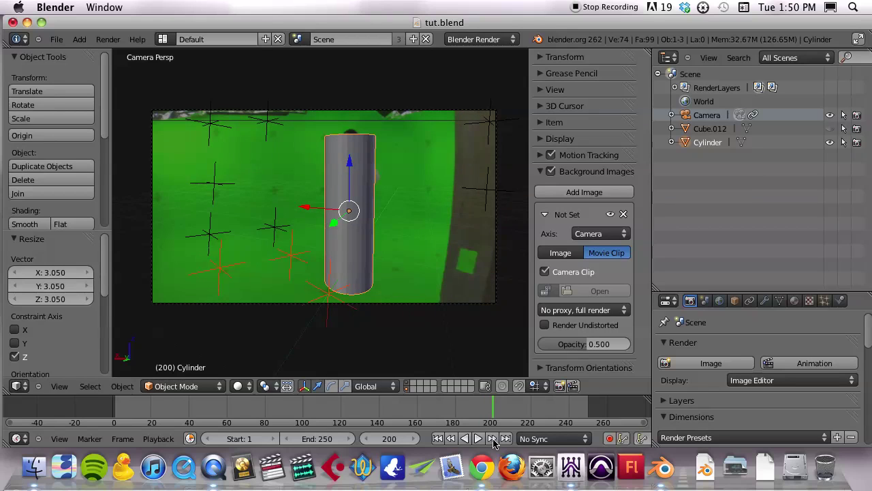
- Raise the cylinder about 0.15 units along Z in the front view so its base rests level with the floor markers
key(KP_1)
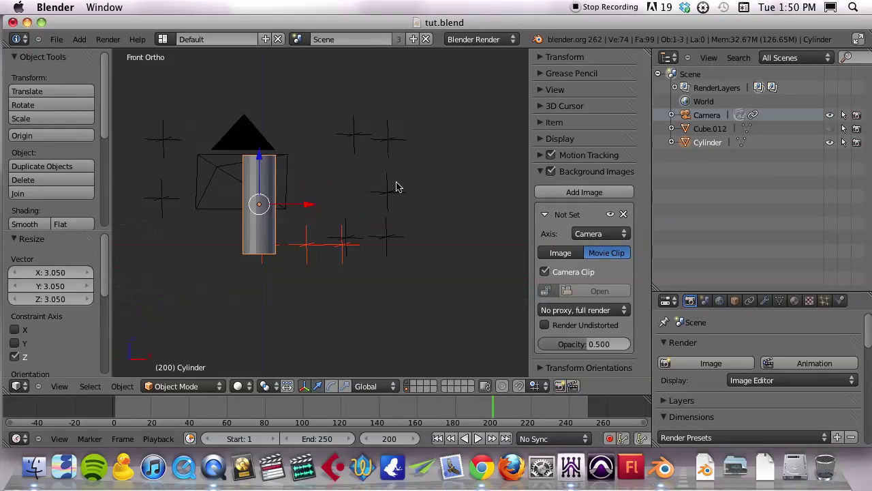
scroll(259, 206, up, 3)
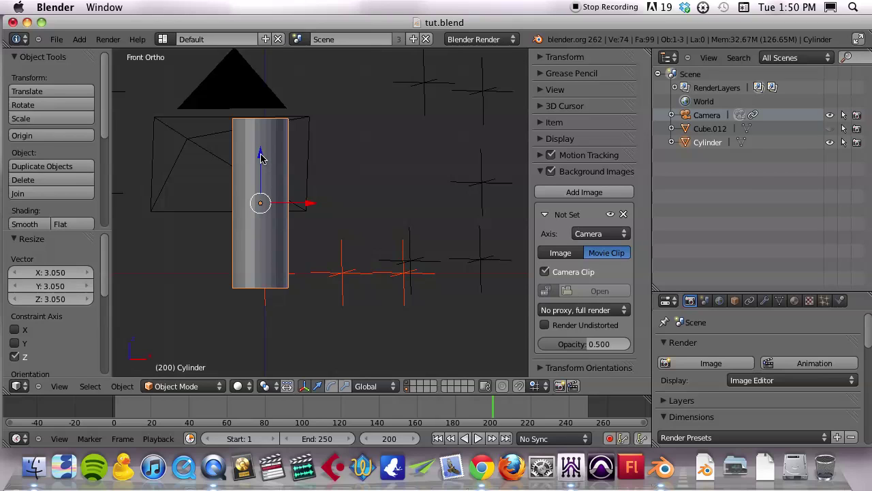
key(KP_5)
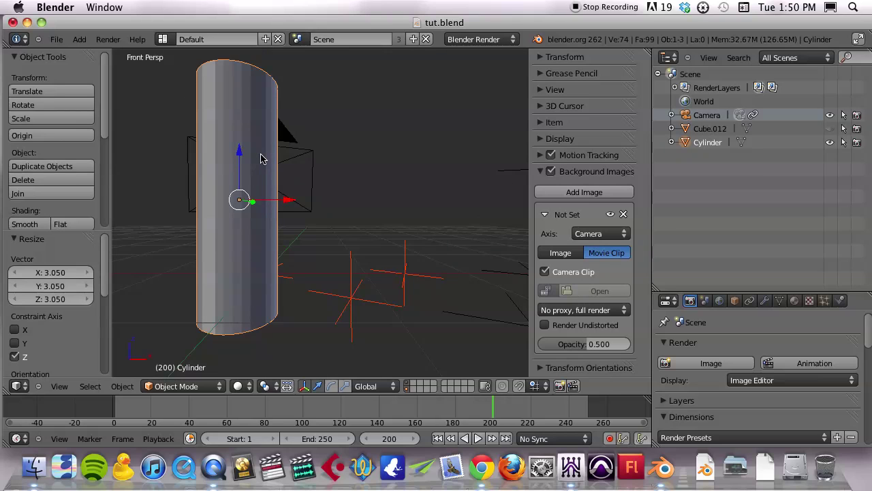
key(KP_5)
key(KP_5)
key(KP_5)
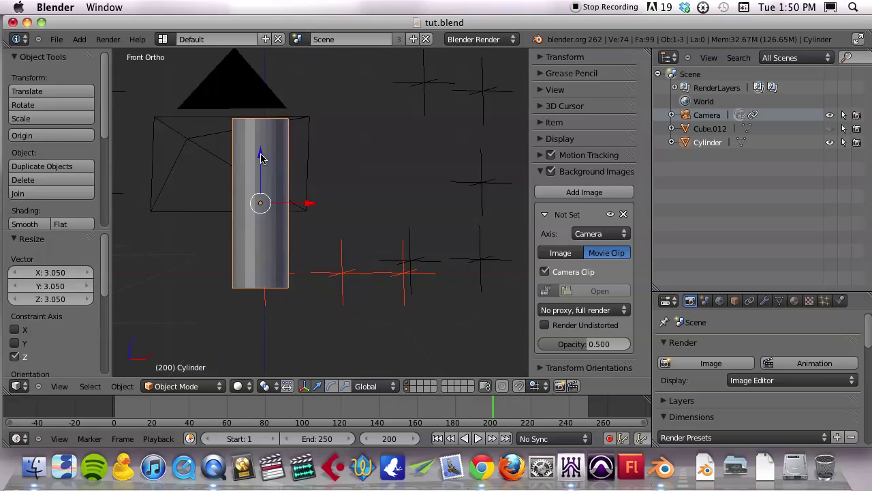
key(KP_5)
key(KP_5)
drag(259, 154, 266, 139)
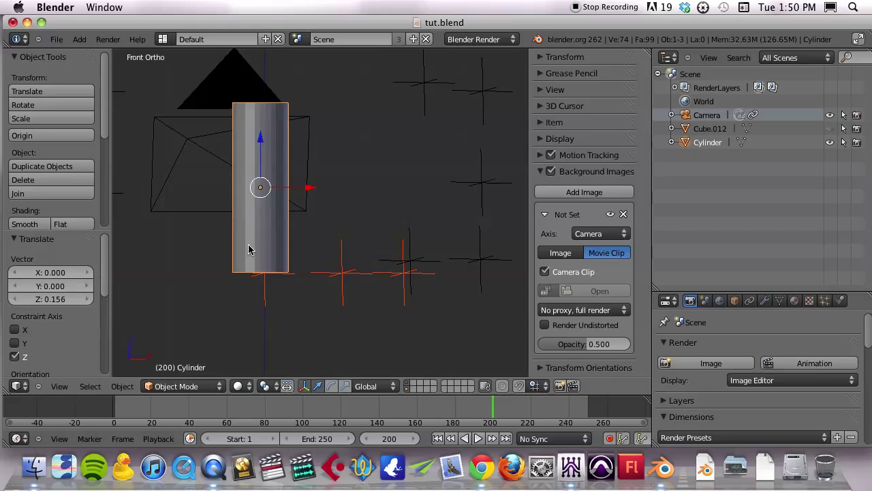
scroll(289, 290, up, 6)
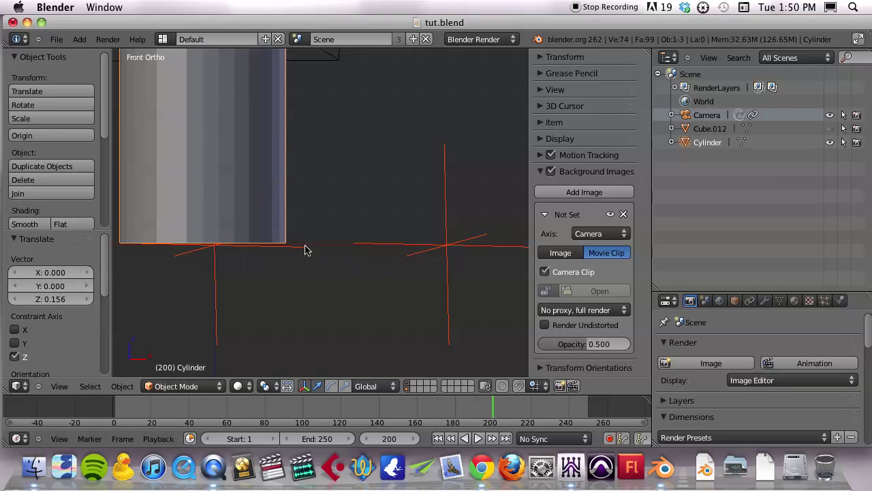
scroll(295, 251, down, 5)
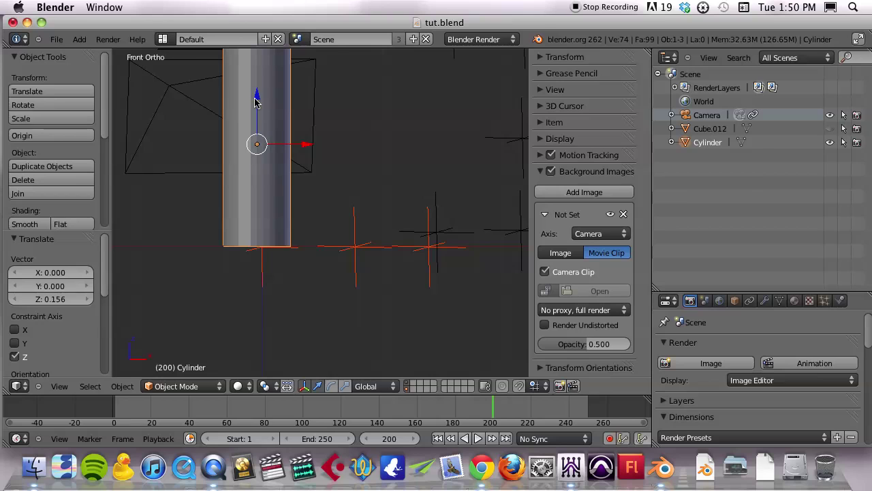
drag(256, 99, 255, 100)
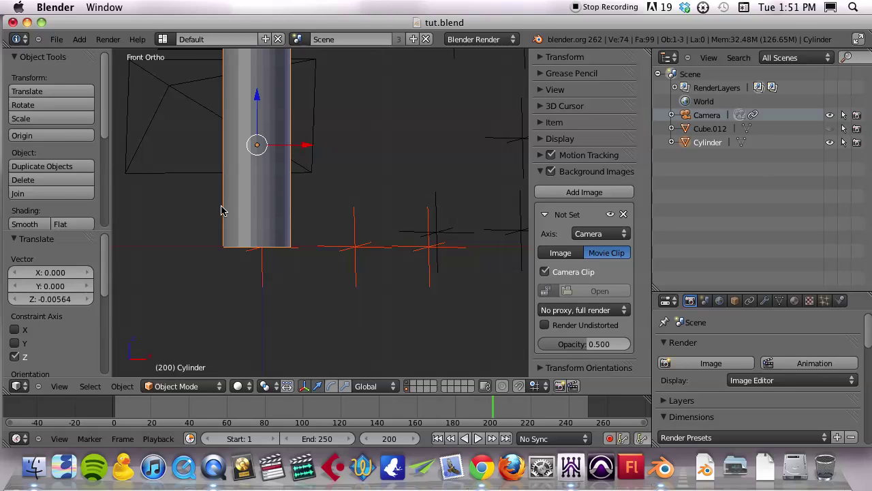
- Look through the camera and scrub the timeline to check the cylinder's tracking against the footage
key(KP_0)
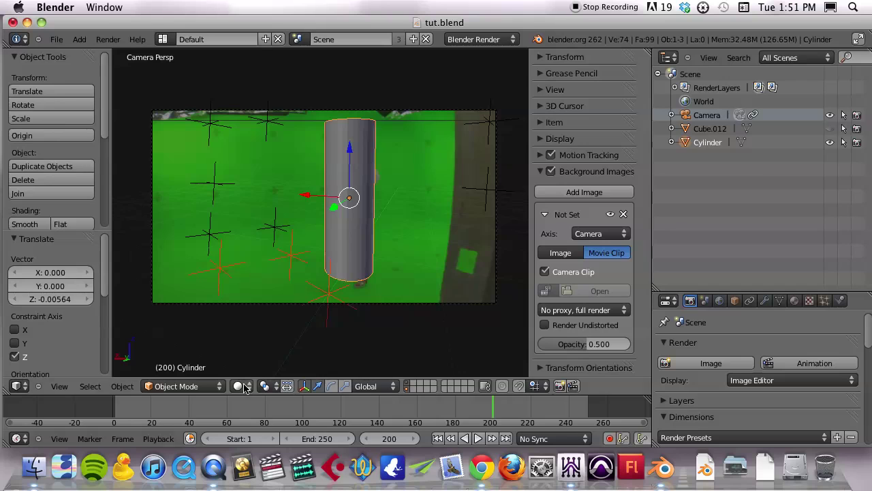
click(259, 422)
drag(218, 426, 417, 427)
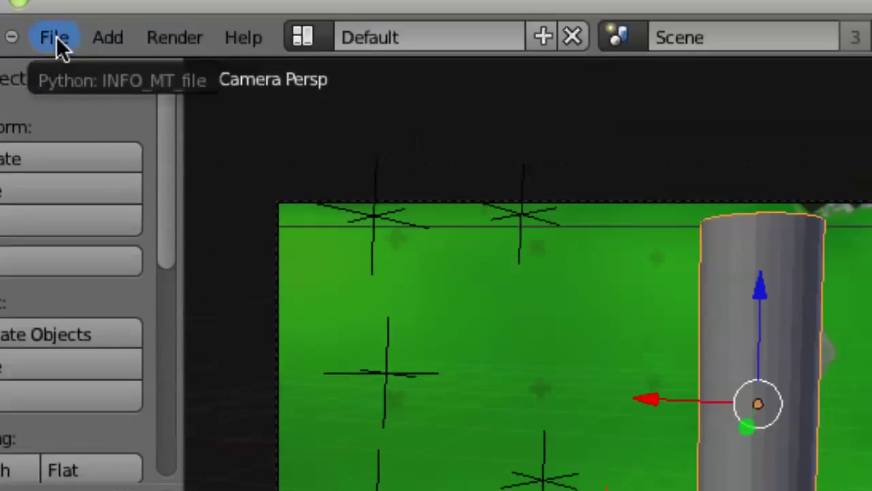
- Start appending from bank.blend in the Desktop's bank folder and open its Object category
click(57, 41)
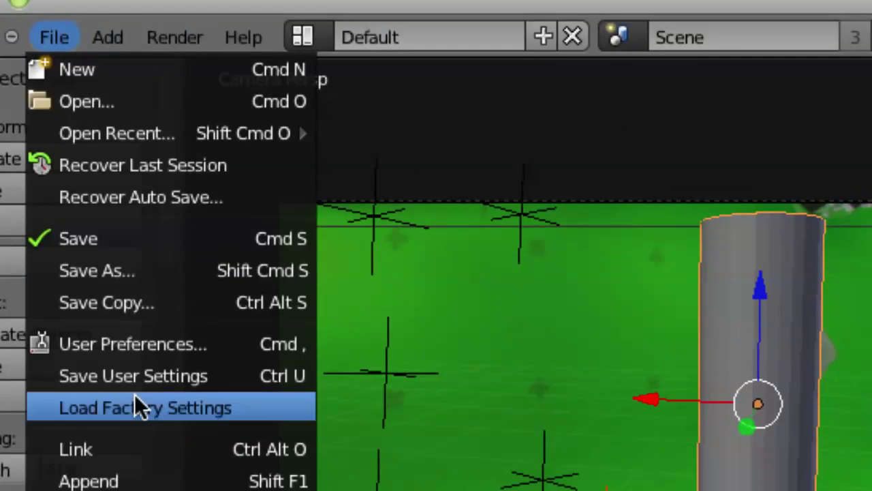
click(156, 475)
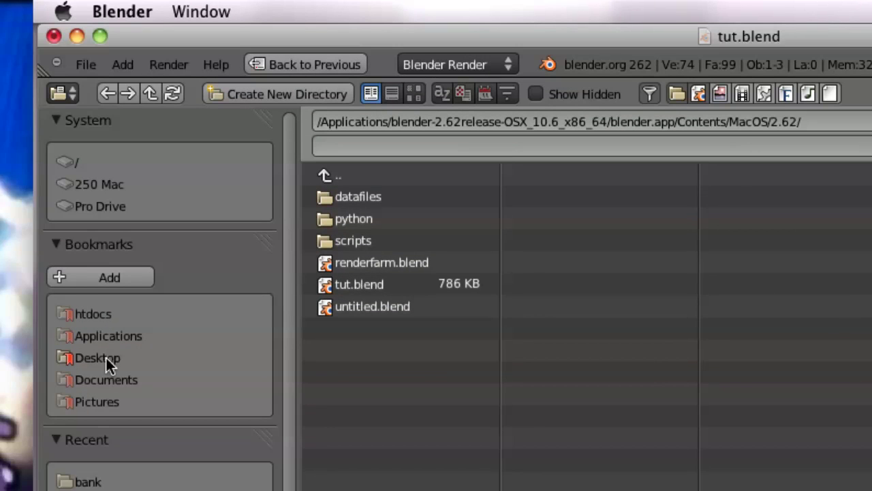
click(103, 356)
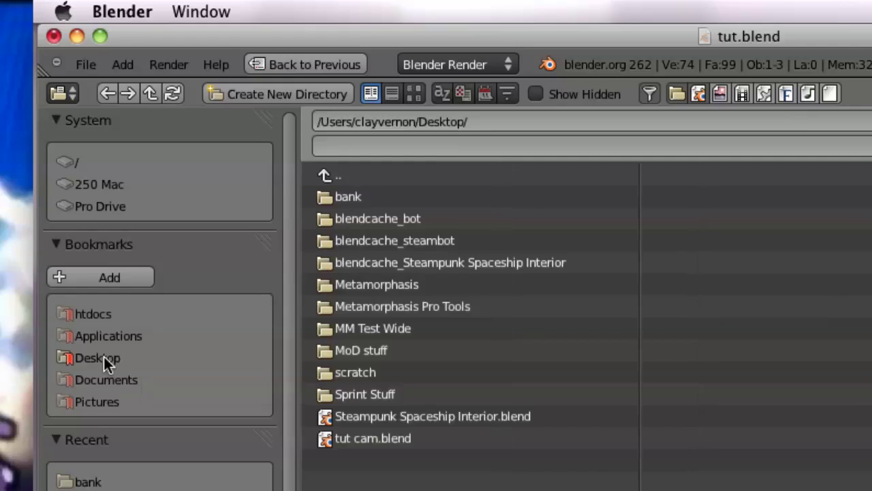
click(324, 196)
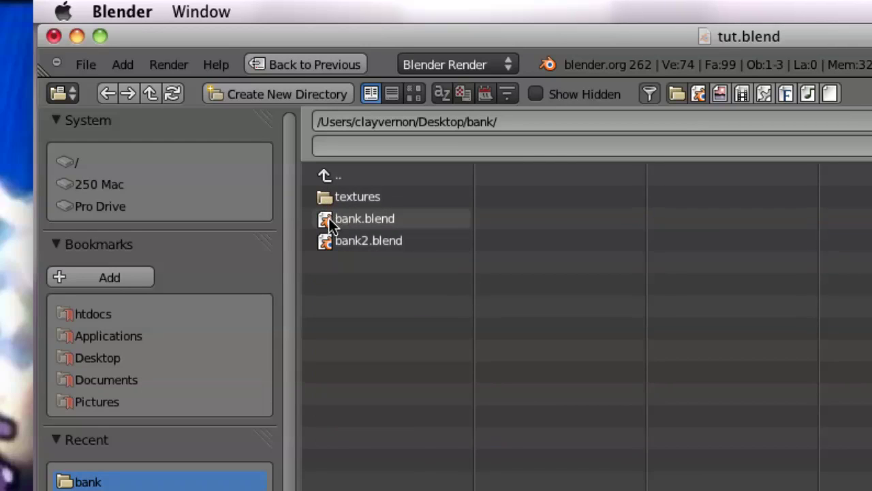
double_click(330, 220)
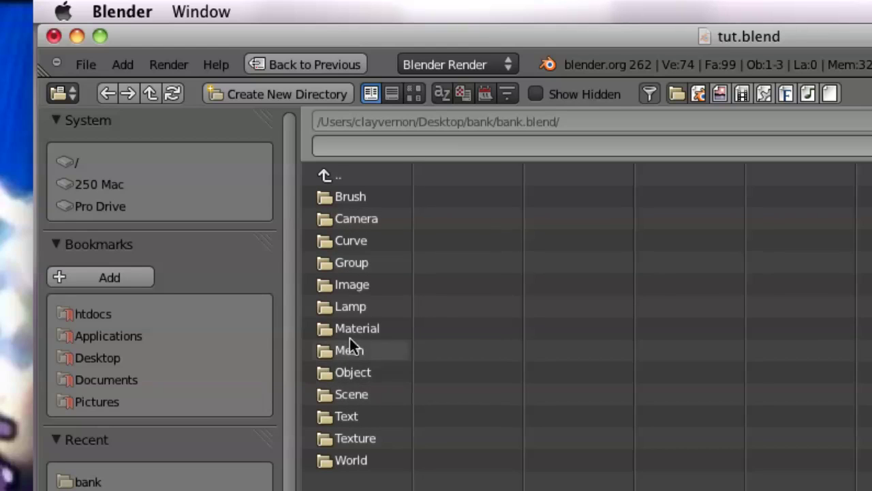
click(352, 373)
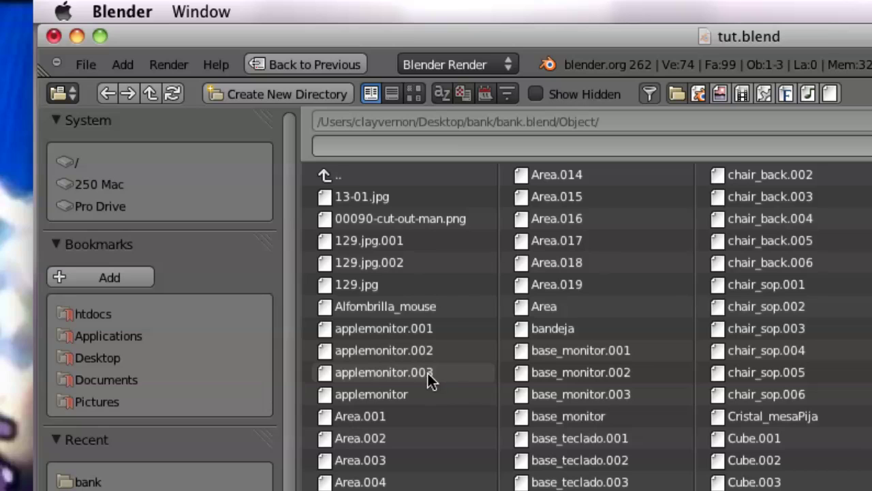
- Append every bank.blend object except Camera, and play the animation through the scene camera to check the imported bank set
key(a)
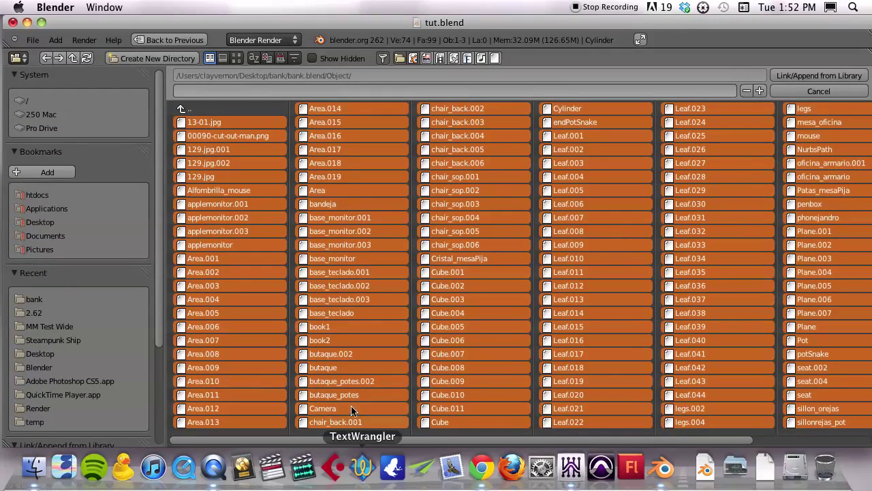
click(311, 409)
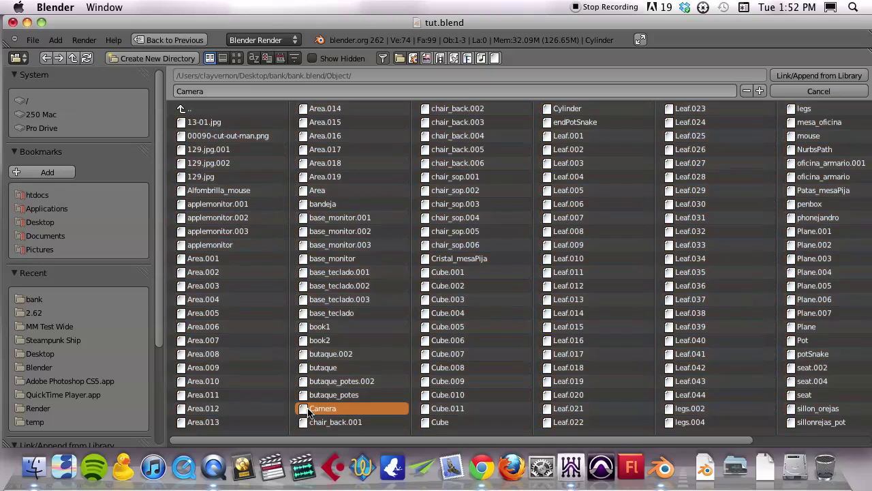
key(a)
key(a)
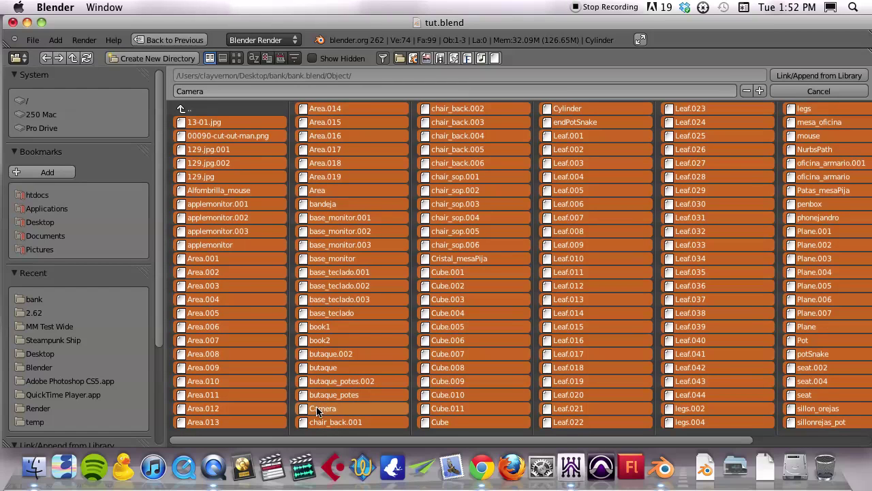
shift+click(317, 410)
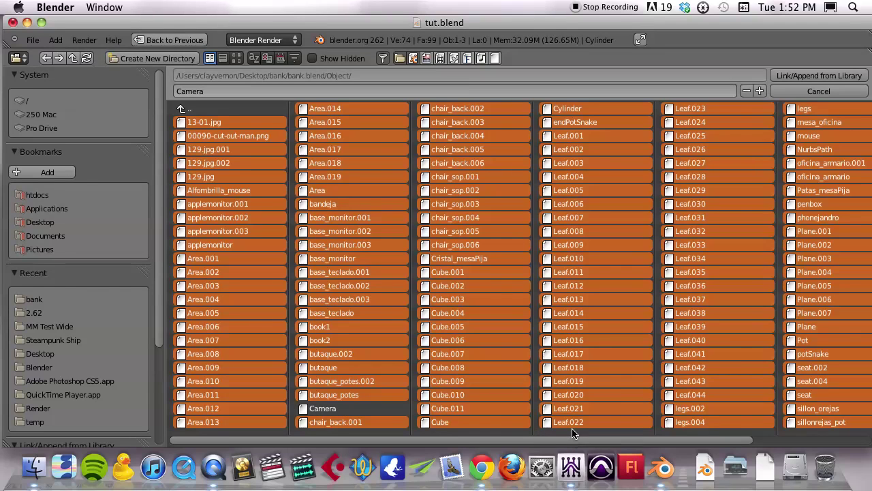
drag(575, 441, 702, 428)
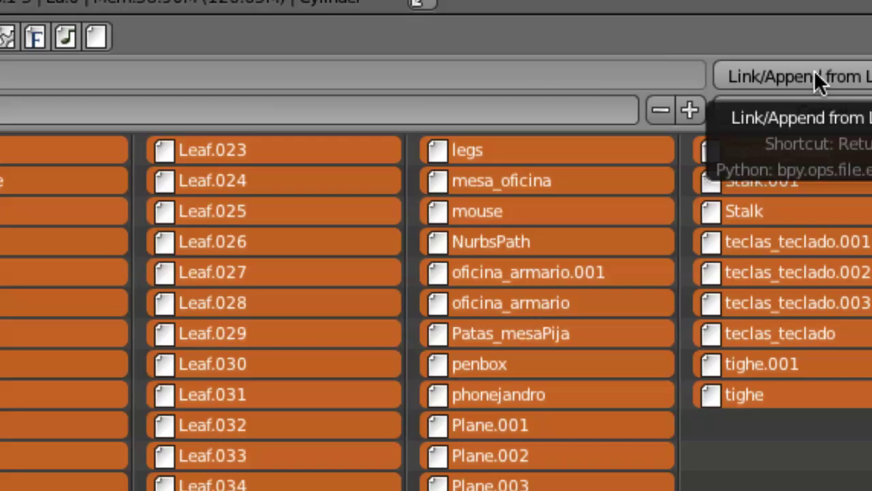
click(814, 70)
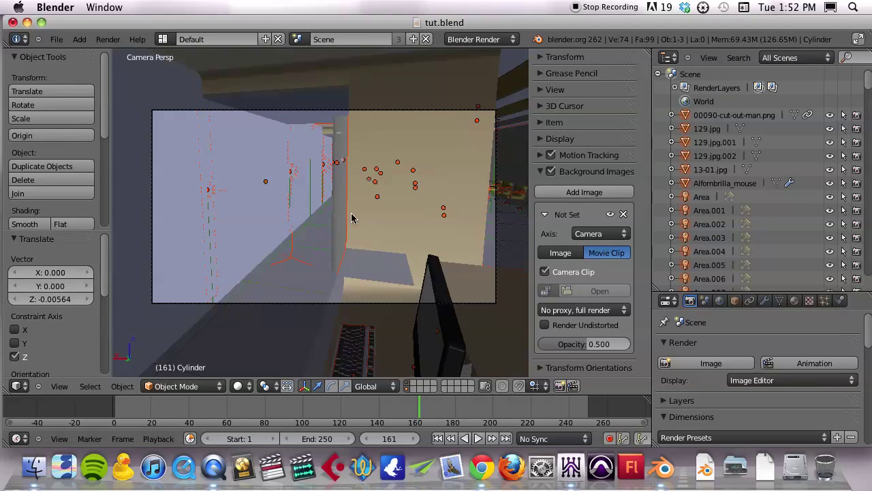
drag(270, 407, 407, 389)
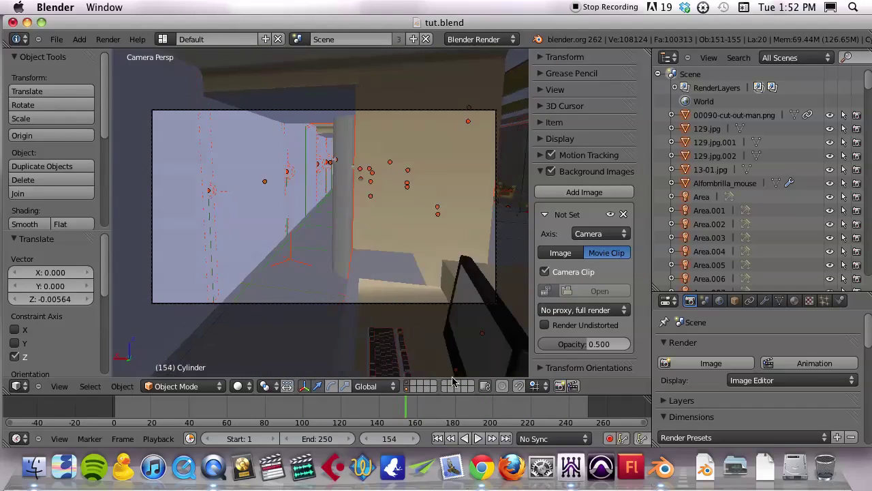
key(alt+a)
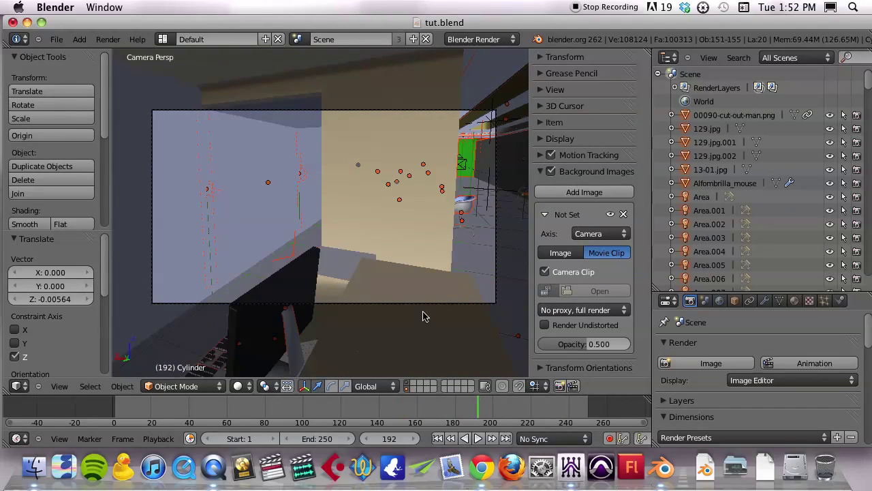
- In the top view, move the bank set about 17 units along Y and rotate it about 173.2°
key(KP_7)
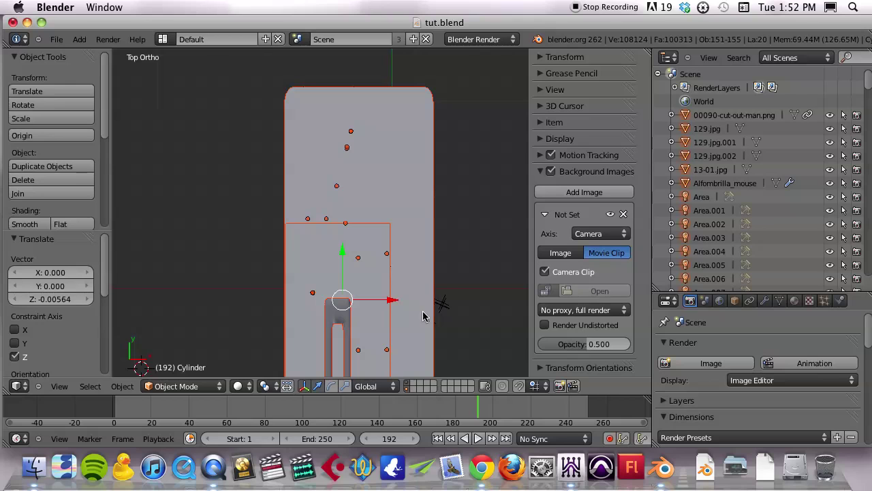
scroll(423, 316, down, 3)
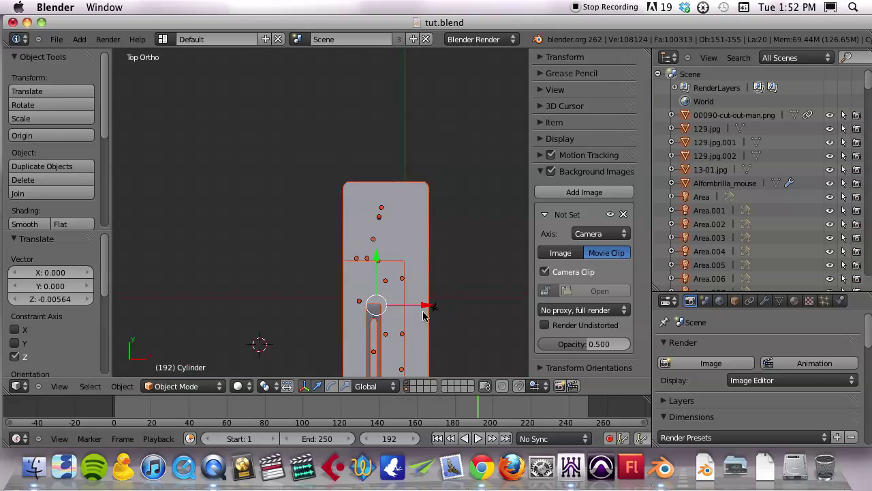
drag(423, 315, 376, 101)
key(r)
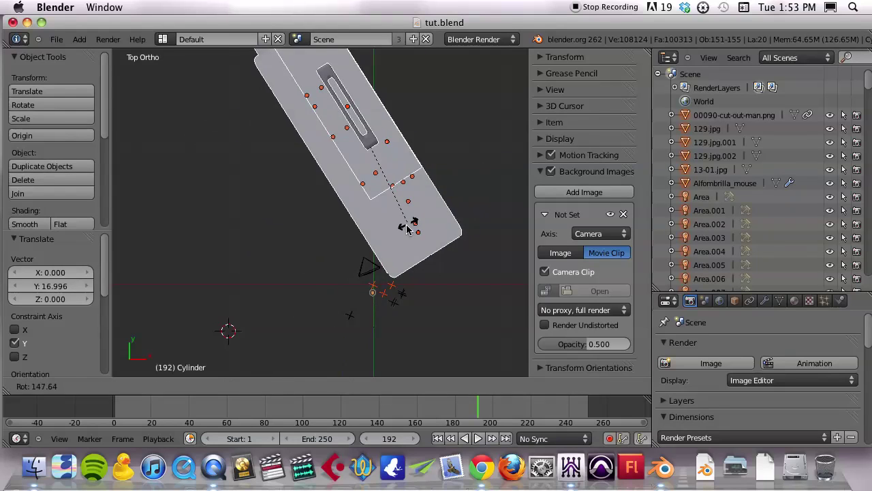
click(372, 232)
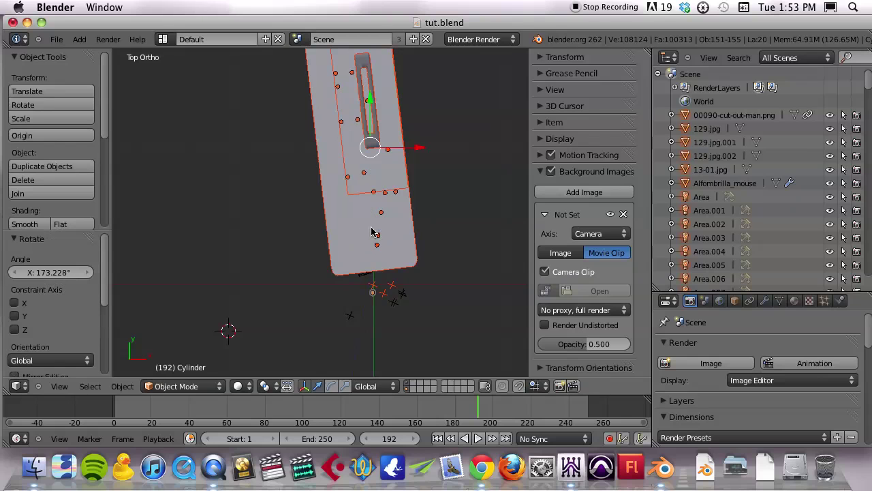
- Shift the bank set about -17.2 units along Y, slightly along positive X, and about -2.09 units more along Y
drag(368, 101, 377, 334)
scroll(383, 348, down, 2)
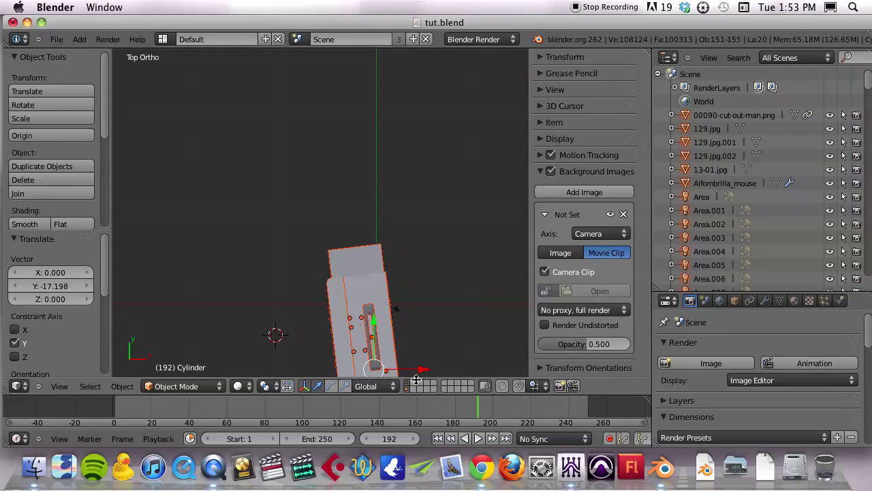
drag(423, 372, 448, 370)
scroll(424, 336, down, 1)
drag(402, 320, 397, 334)
- At frame 1, shift the bank set about -0.73 units along X and 0.94 along Y, and scrub through the camera view to check it
drag(369, 403, 291, 403)
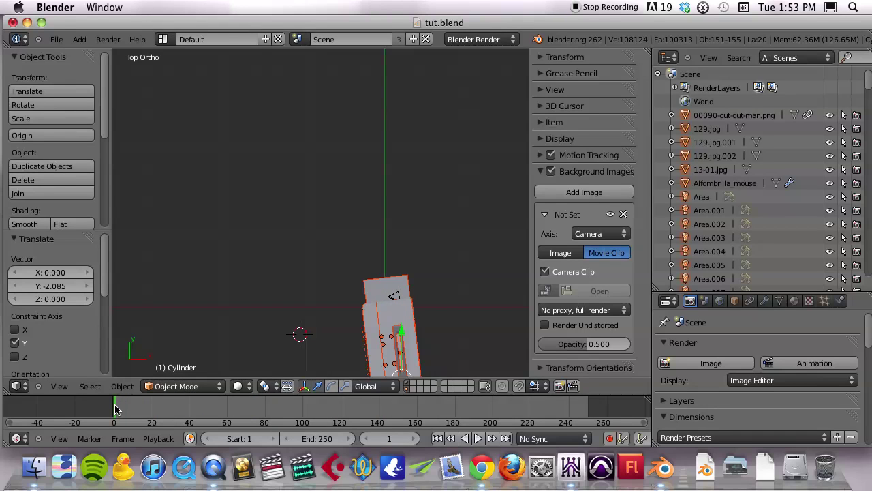
scroll(460, 350, down, 1)
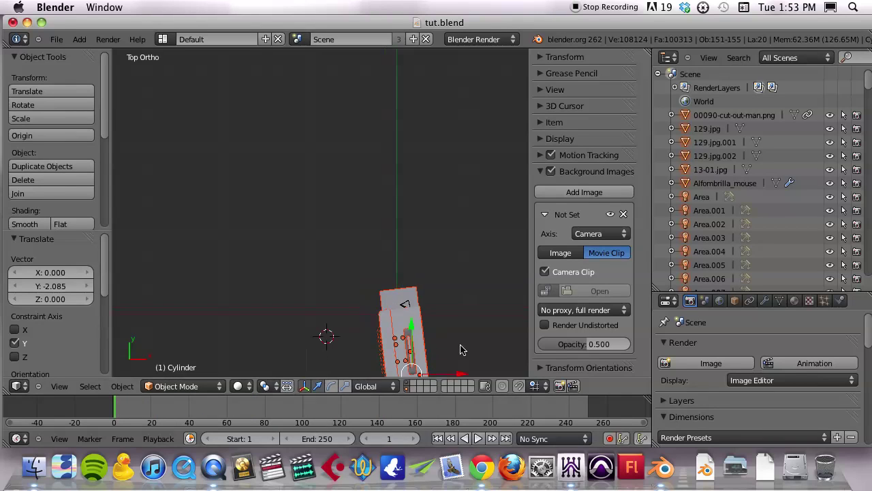
key(g)
key(x)
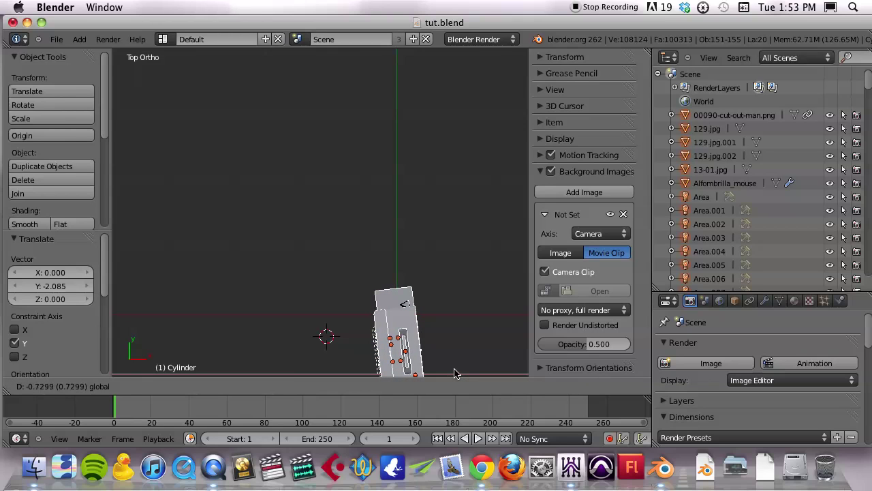
click(456, 373)
drag(407, 330, 407, 322)
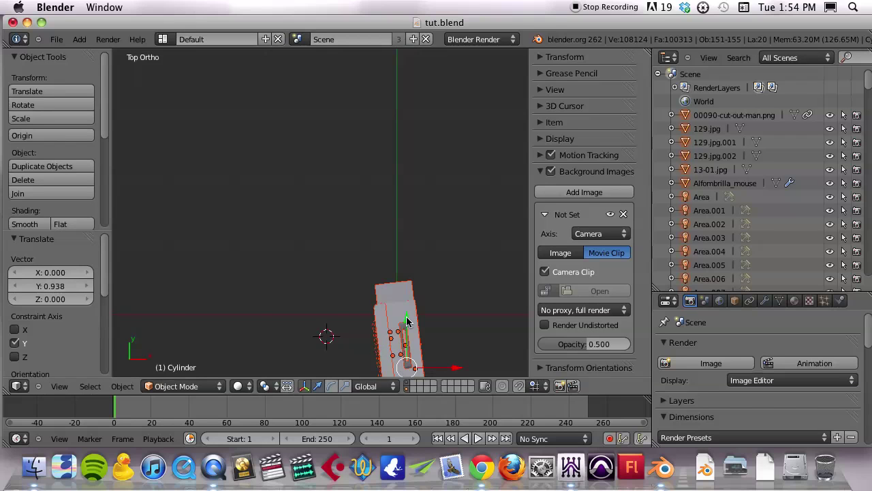
key(KP_0)
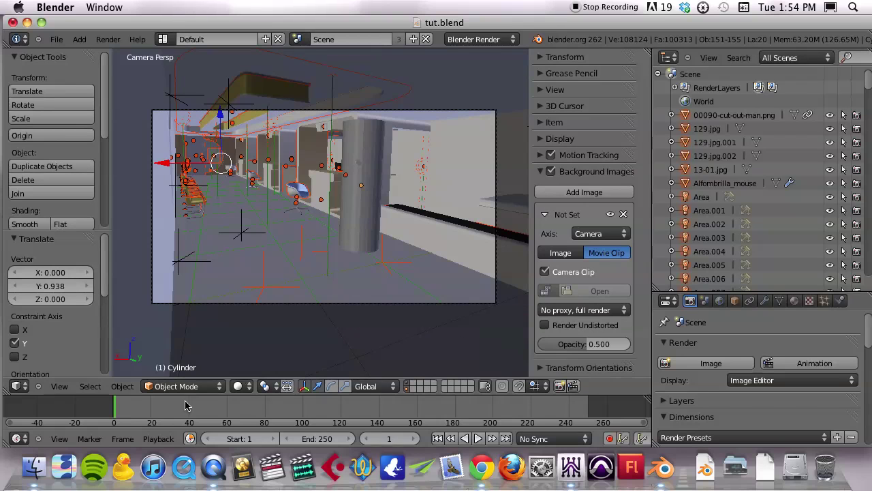
drag(127, 416, 512, 417)
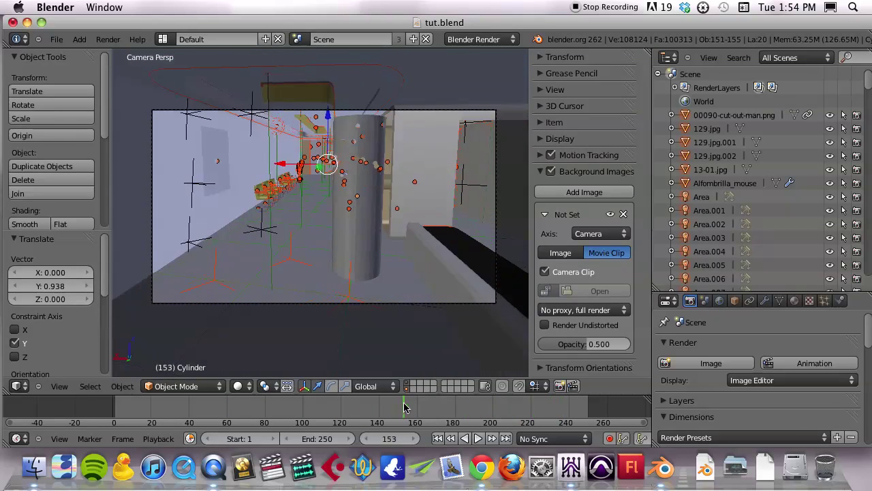